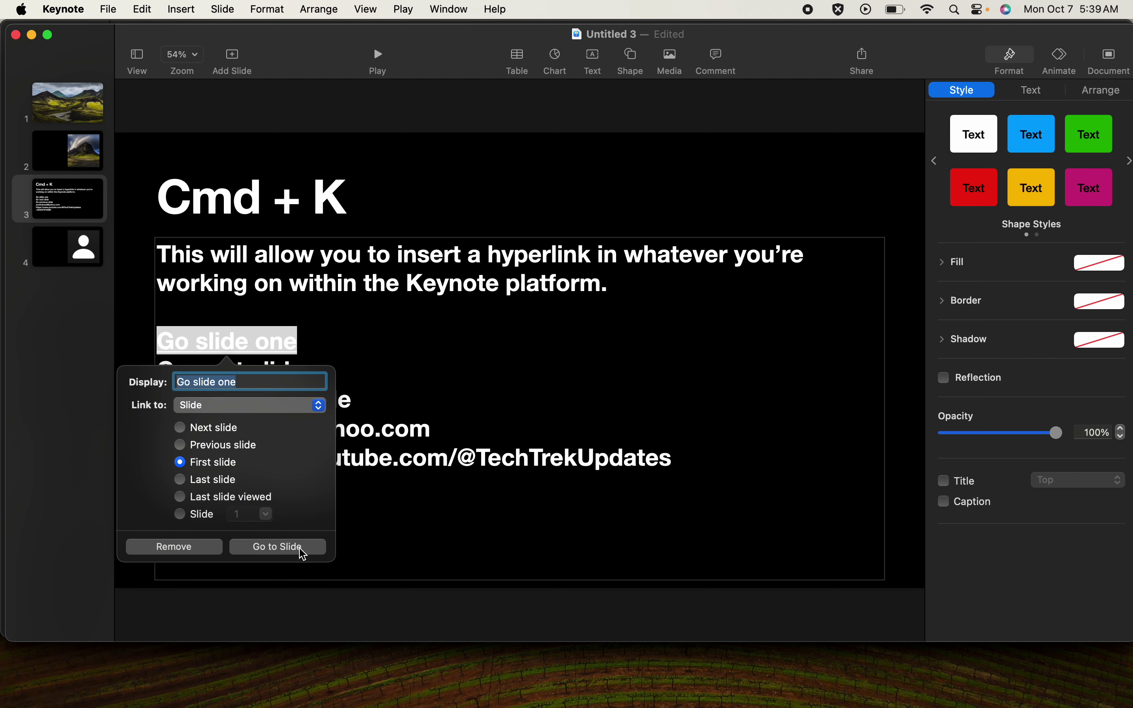
- Follow the Go slide one link to the mountain title slide twice, returning to slide 3 each time
{"action": "left_click", "coordinate": [278, 546]}
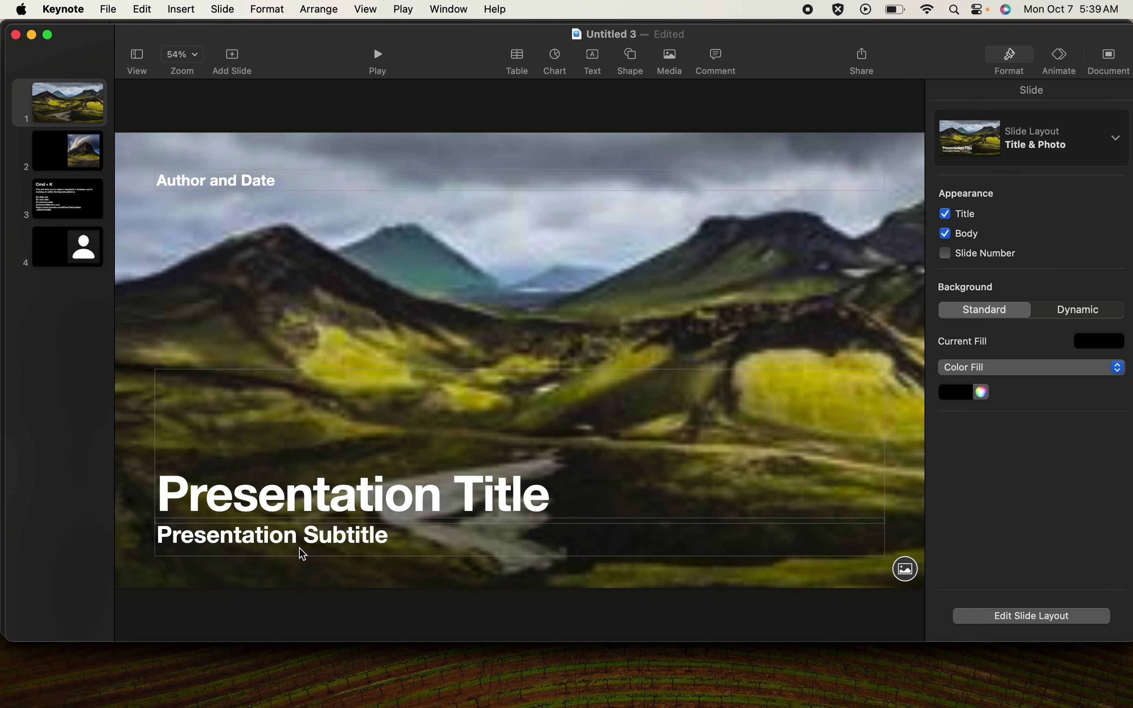
{"action": "left_click", "coordinate": [69, 198]}
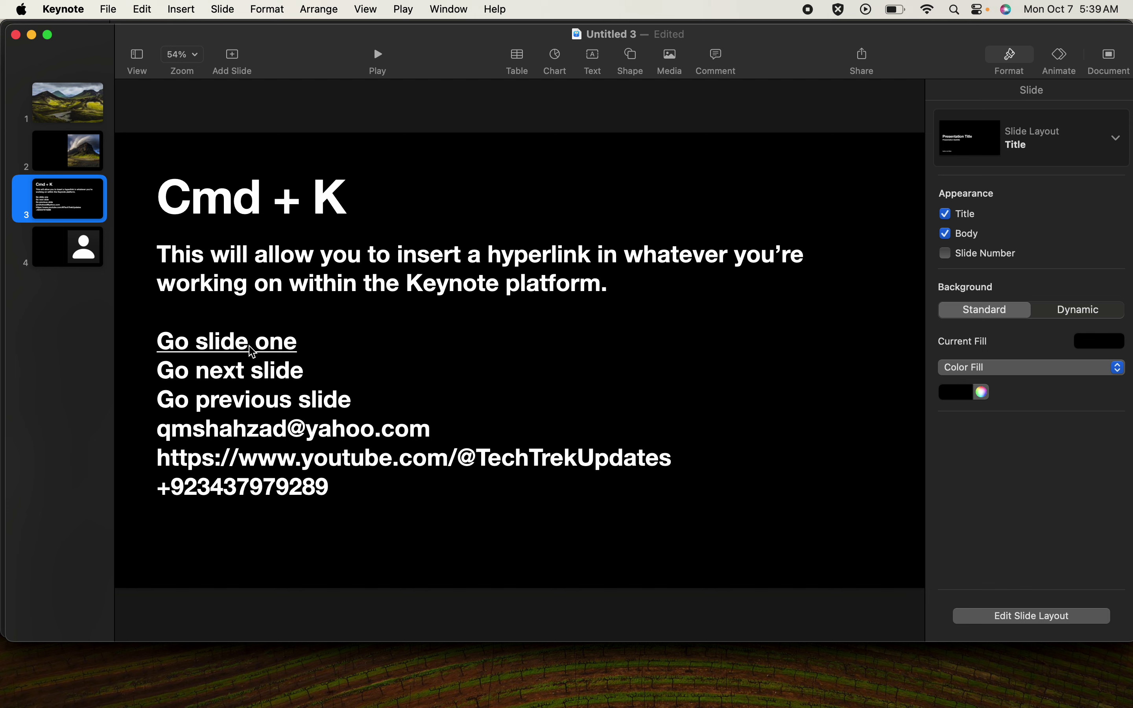
{"action": "left_click", "coordinate": [225, 354]}
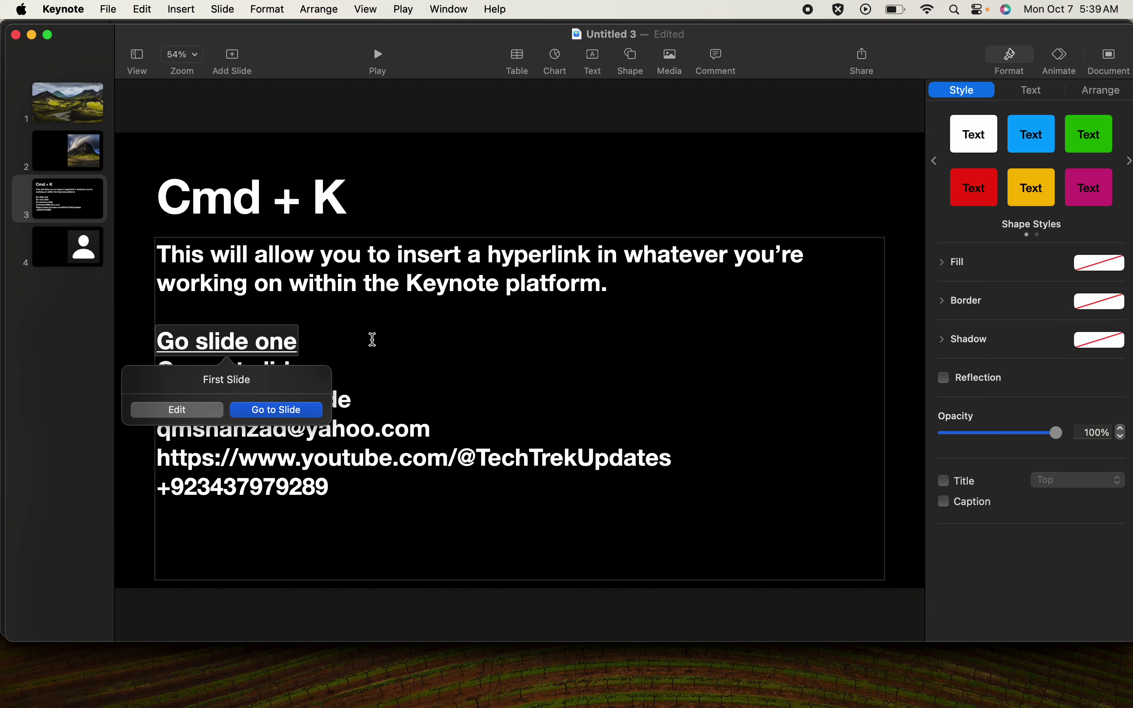
{"action": "left_click", "coordinate": [372, 340]}
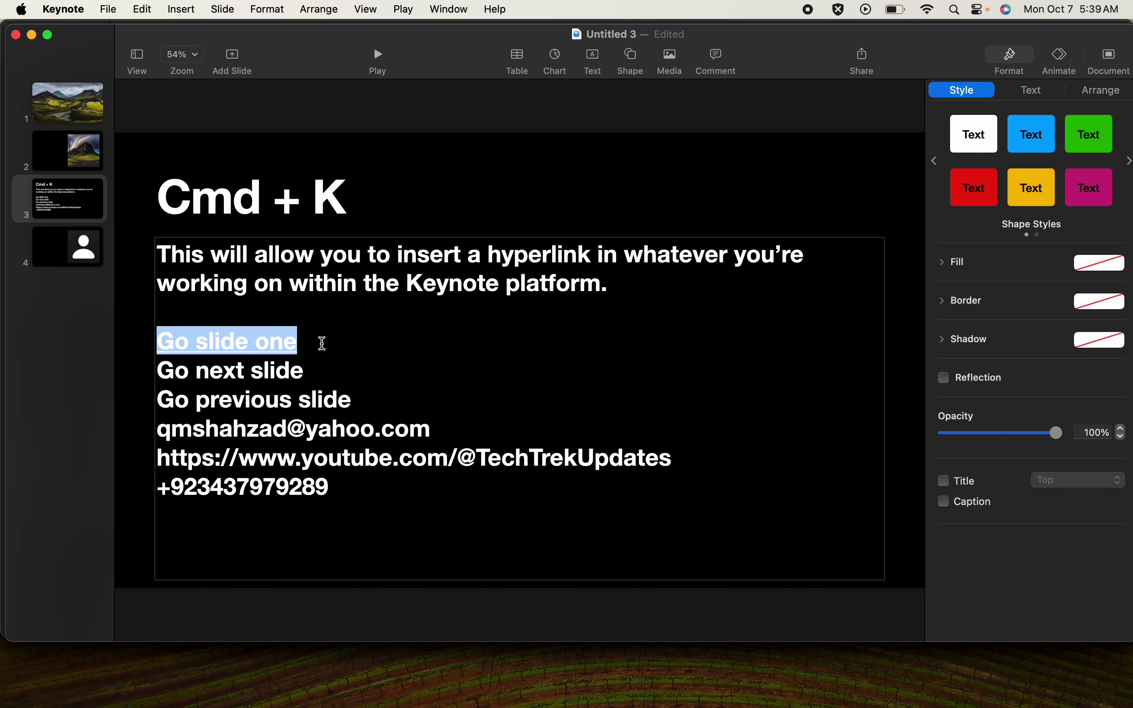
{"action": "left_click", "coordinate": [233, 339]}
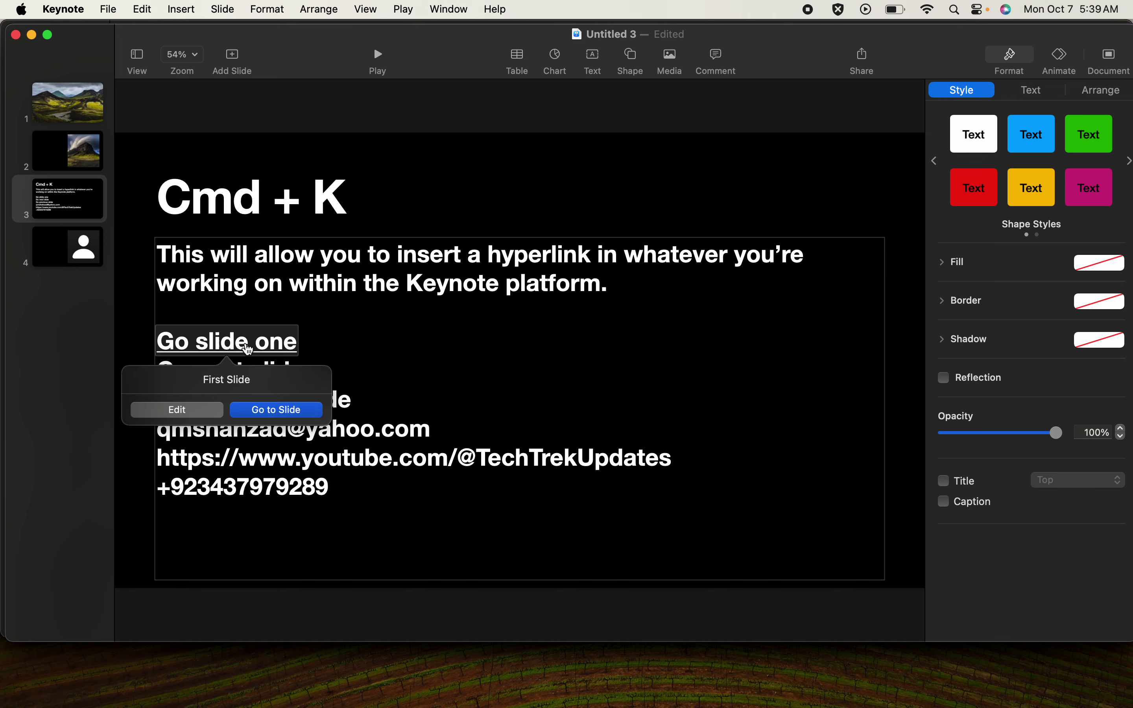
{"action": "left_click", "coordinate": [287, 411]}
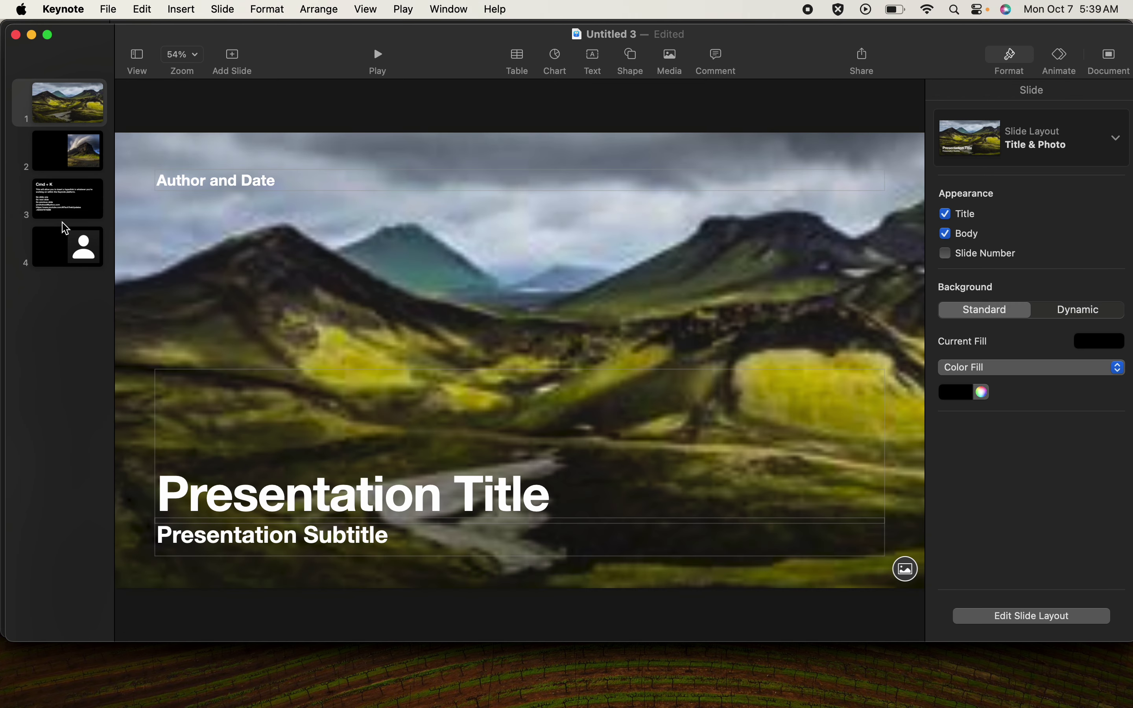
{"action": "left_click", "coordinate": [75, 201]}
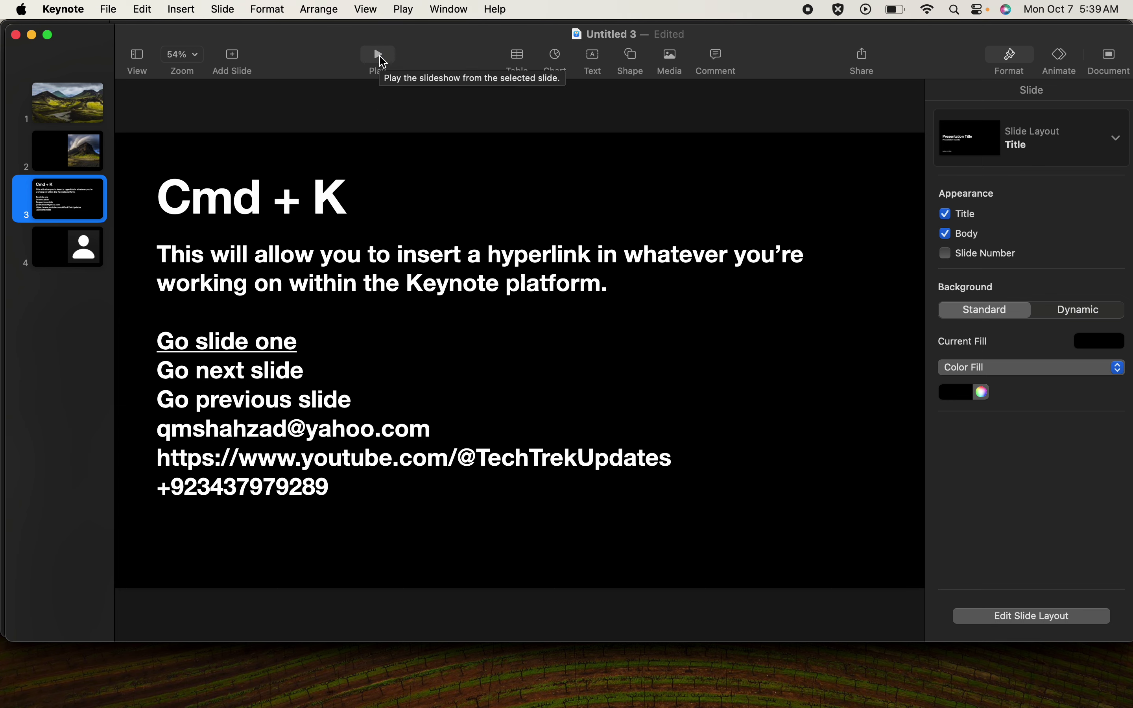
- Play the slideshow without live video, follow Go slide one to the title slide, then exit
{"action": "left_click", "coordinate": [382, 60]}
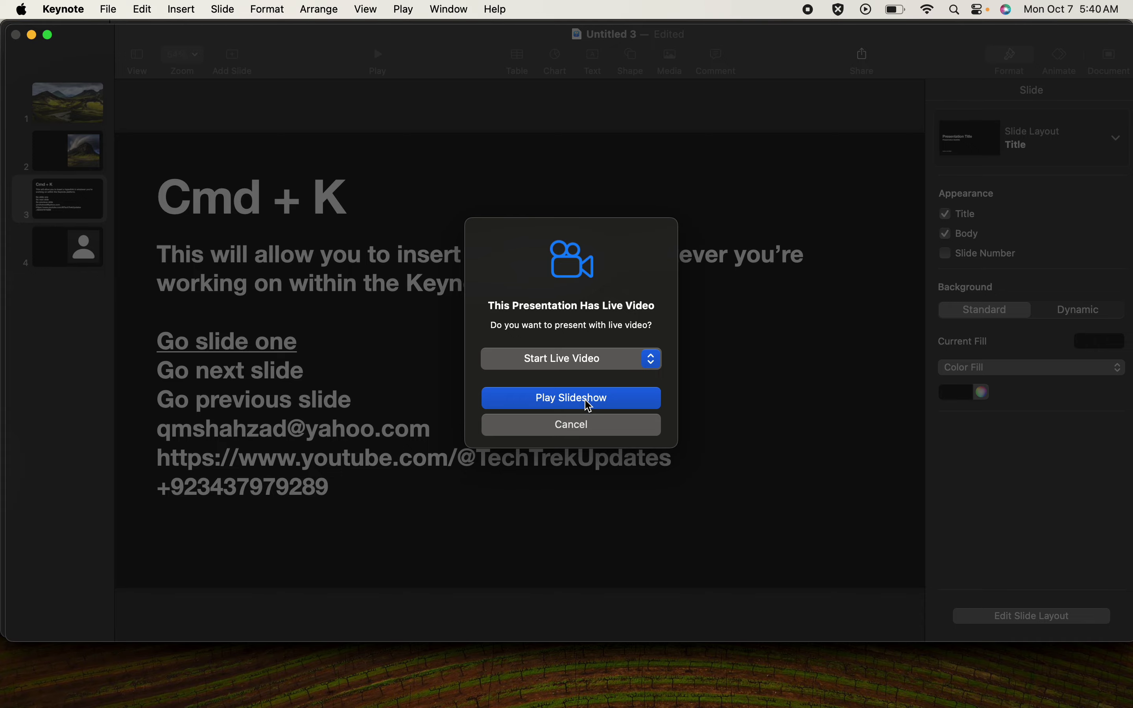
{"action": "left_click", "coordinate": [572, 398]}
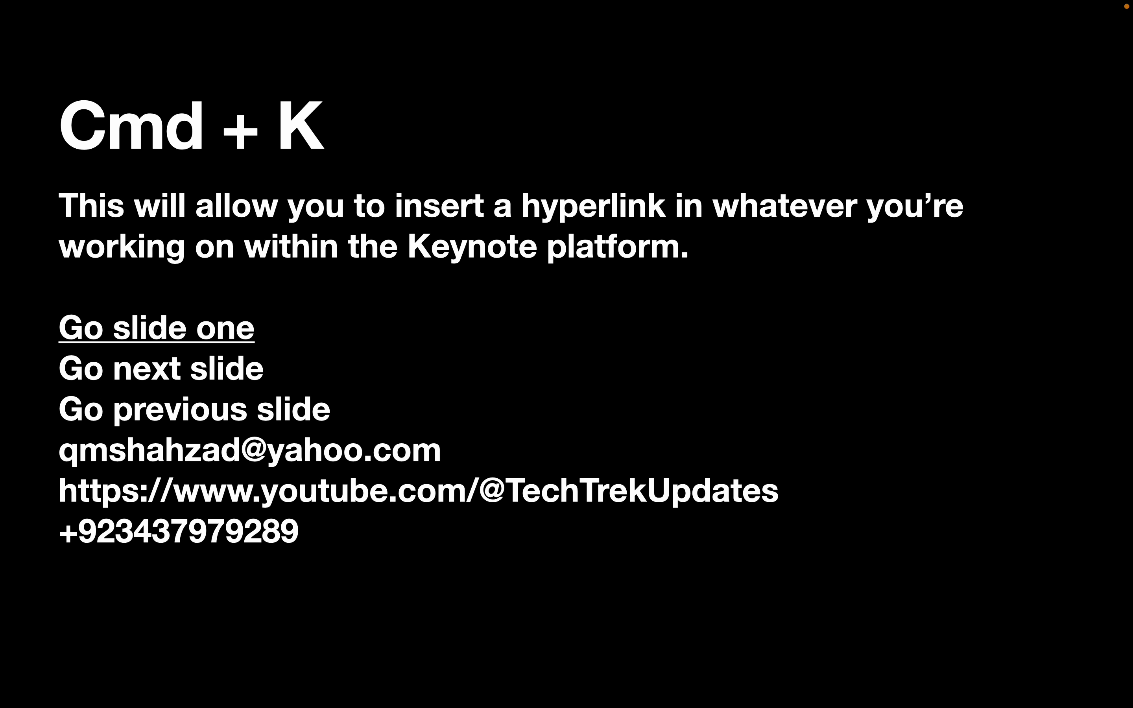
{"action": "left_click", "coordinate": [191, 329]}
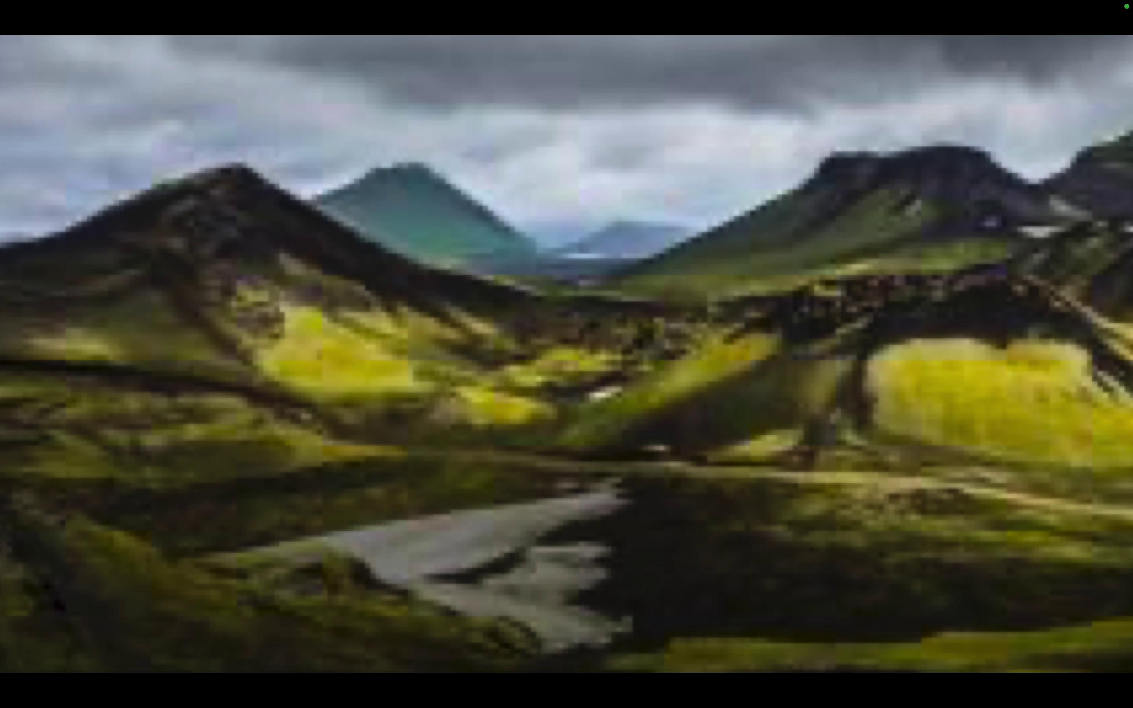
{"action": "key", "text": "Escape"}
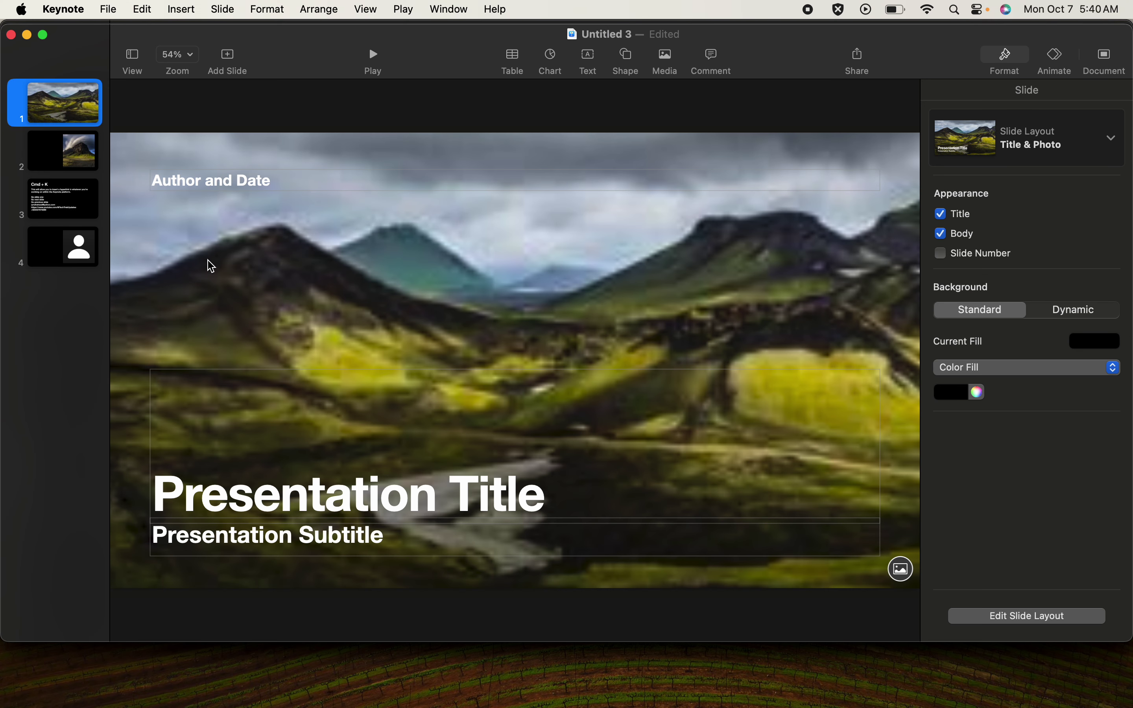
- On slide 3, link the Go next slide line to the Next slide with Cmd+K
{"action": "left_click", "coordinate": [76, 200]}
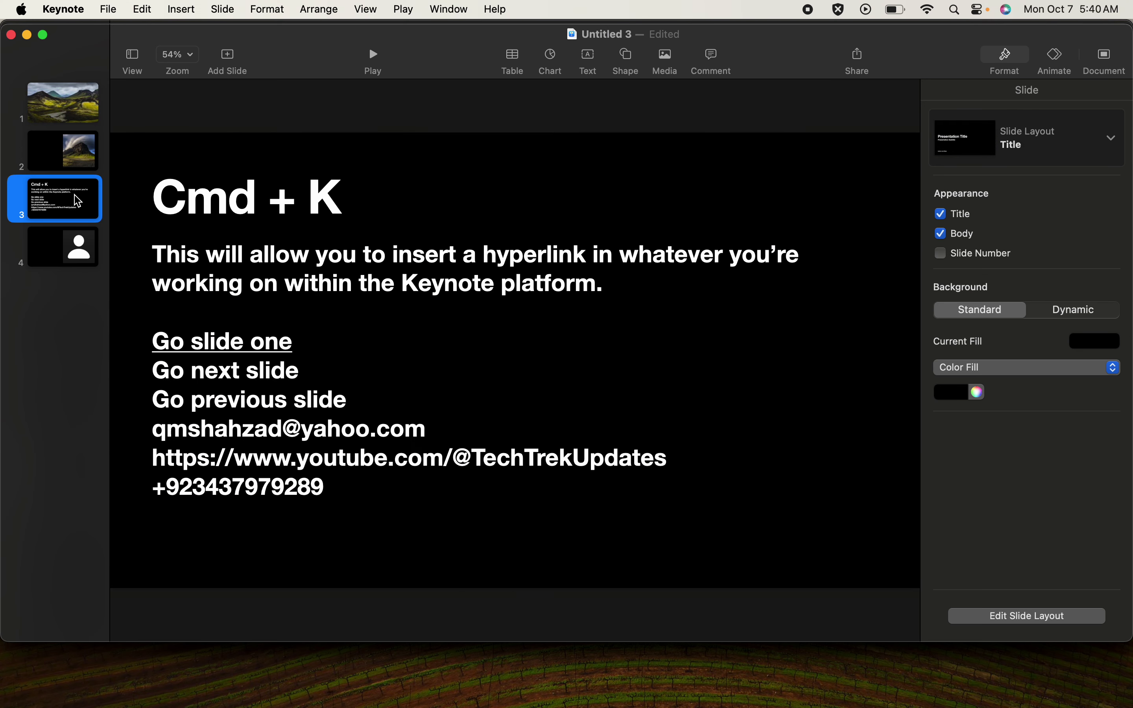
{"action": "left_click_drag", "start_coordinate": [298, 375], "coordinate": [154, 364]}
{"action": "double_click", "coordinate": [300, 373]}
{"action": "left_click", "coordinate": [297, 366]}
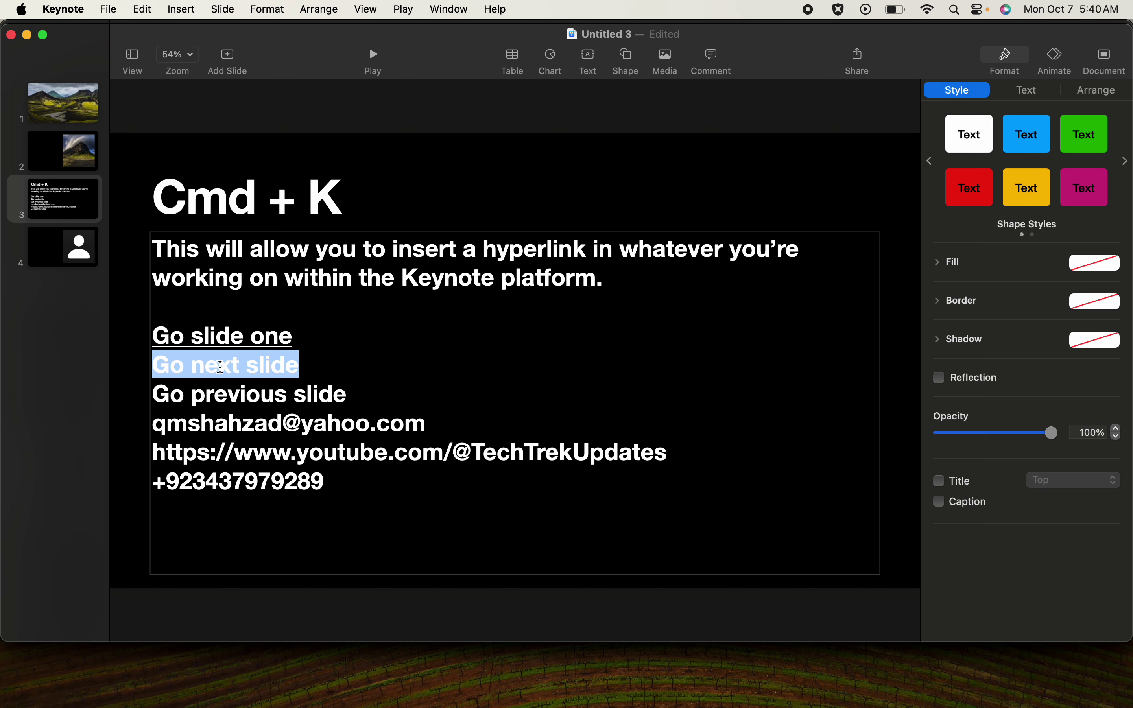
{"action": "key", "text": "super+k"}
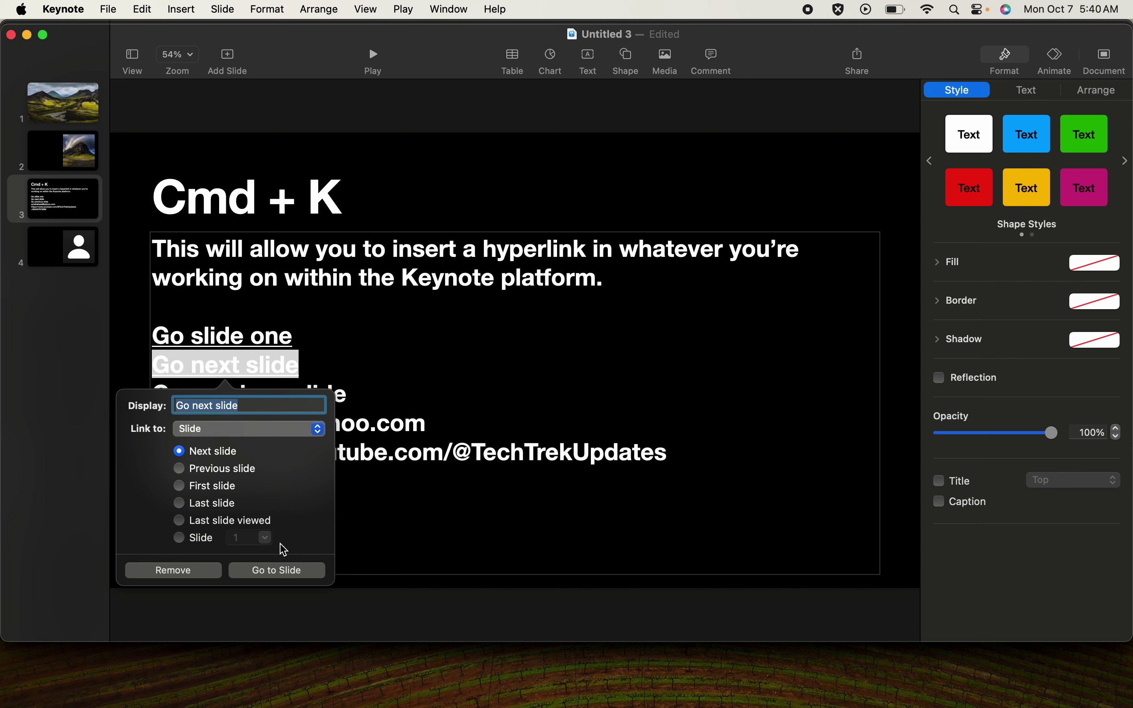
{"action": "left_click", "coordinate": [381, 403]}
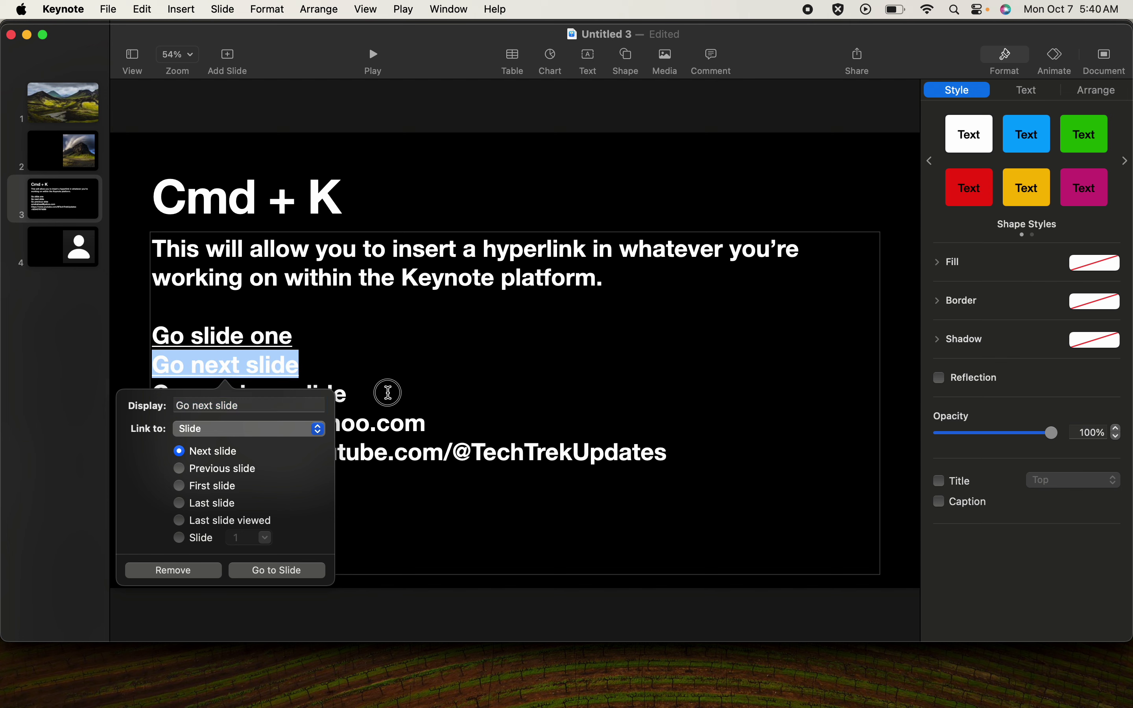
- Follow the Go next slide link to slide 4, then return to slide 3
{"action": "left_click", "coordinate": [347, 359]}
{"action": "mouse_move", "coordinate": [252, 368]}
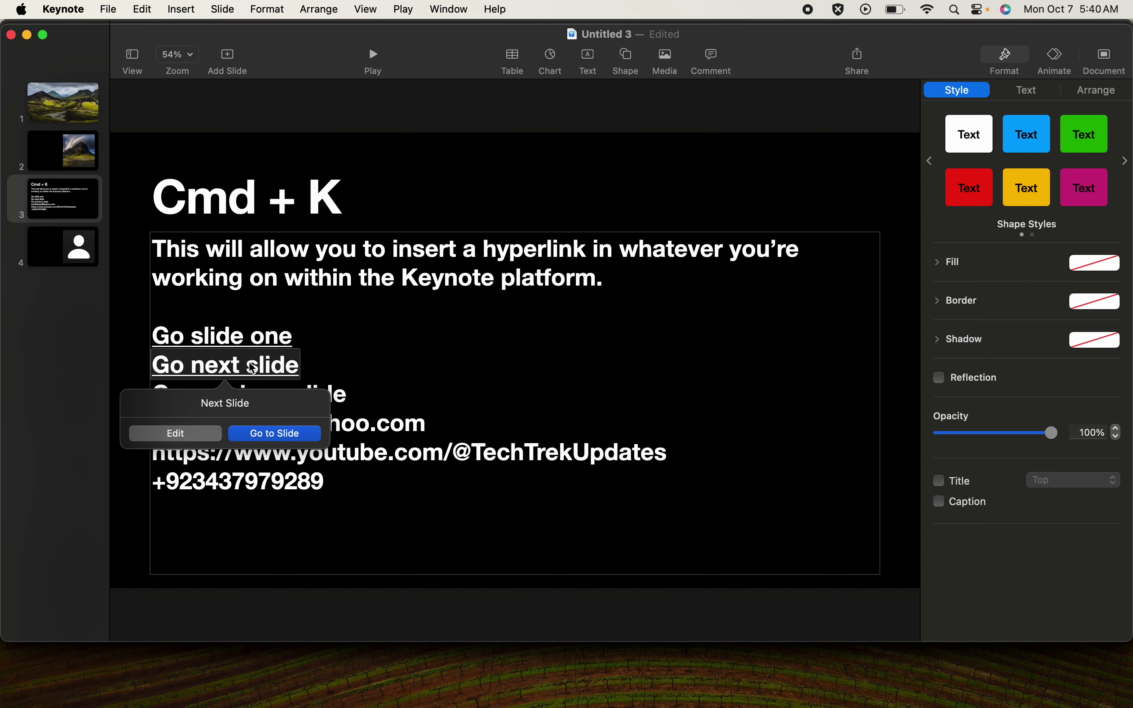
{"action": "left_click", "coordinate": [281, 437]}
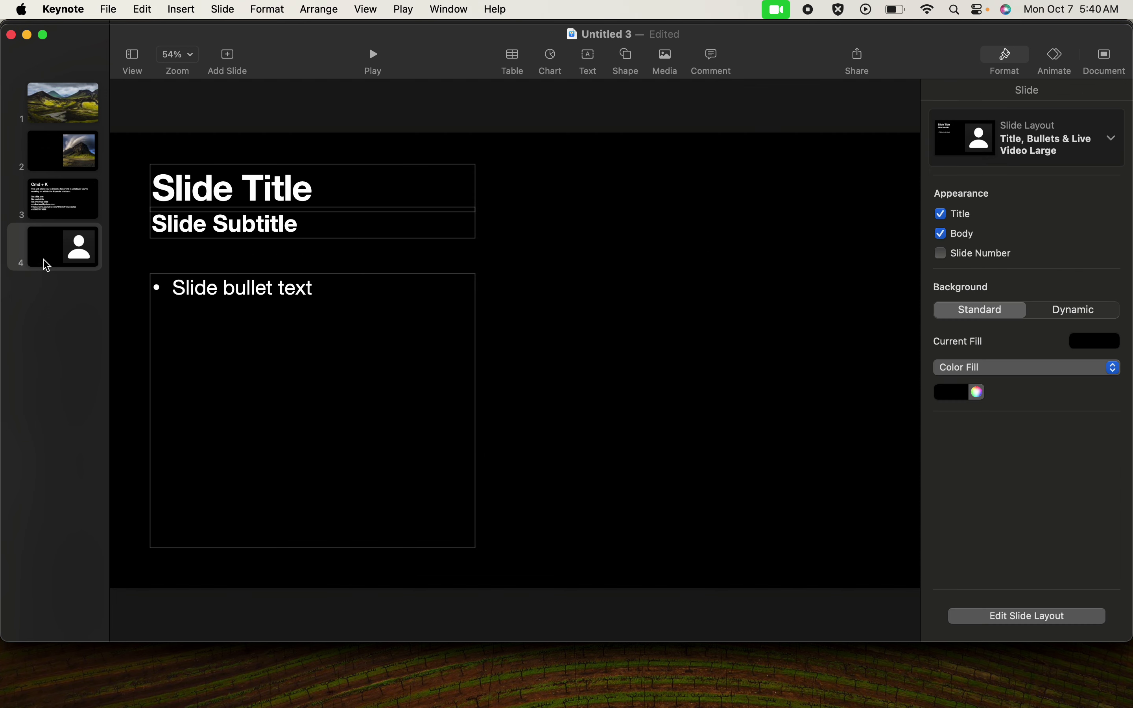
{"action": "left_click", "coordinate": [59, 207]}
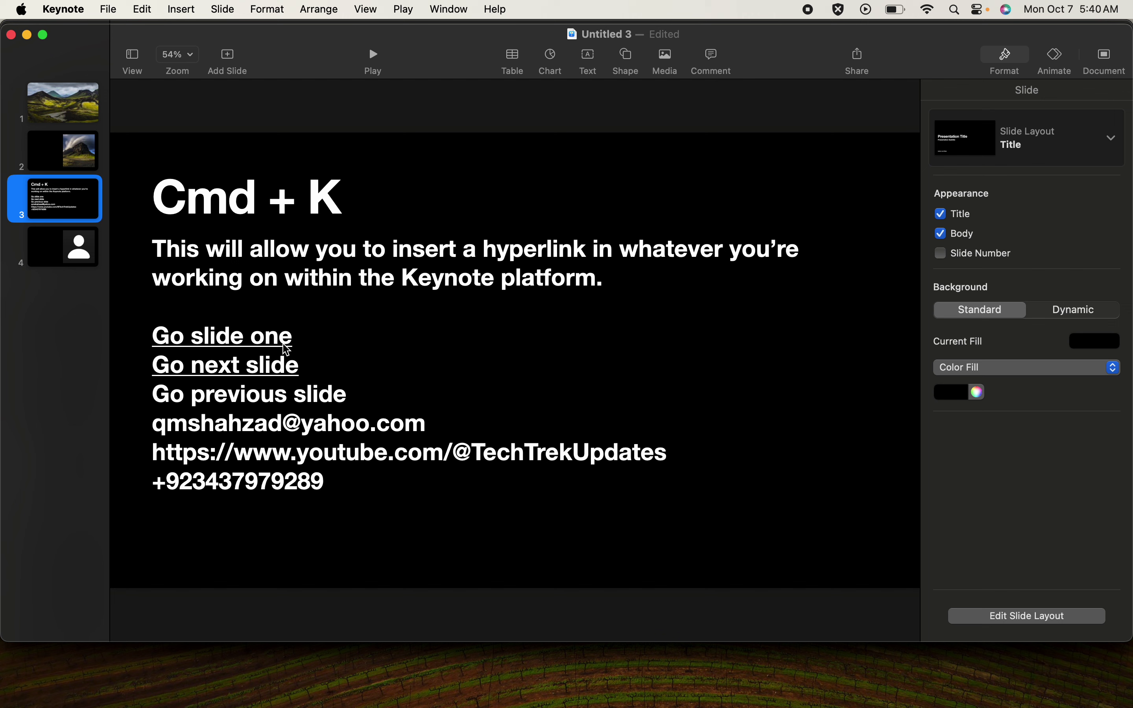
- Select the email address line and set its Cmd+K link type to Email
{"action": "left_click", "coordinate": [426, 406]}
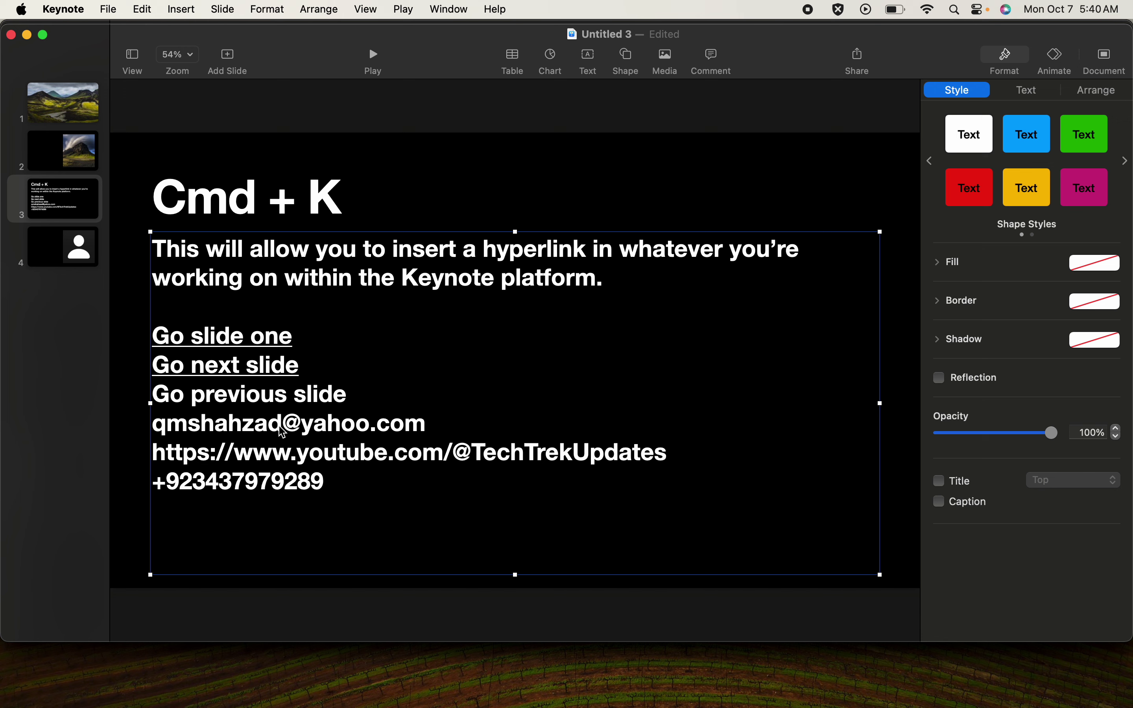
{"action": "left_click", "coordinate": [427, 424]}
{"action": "left_click", "coordinate": [425, 424]}
{"action": "left_click_drag", "start_coordinate": [424, 424], "coordinate": [158, 421]}
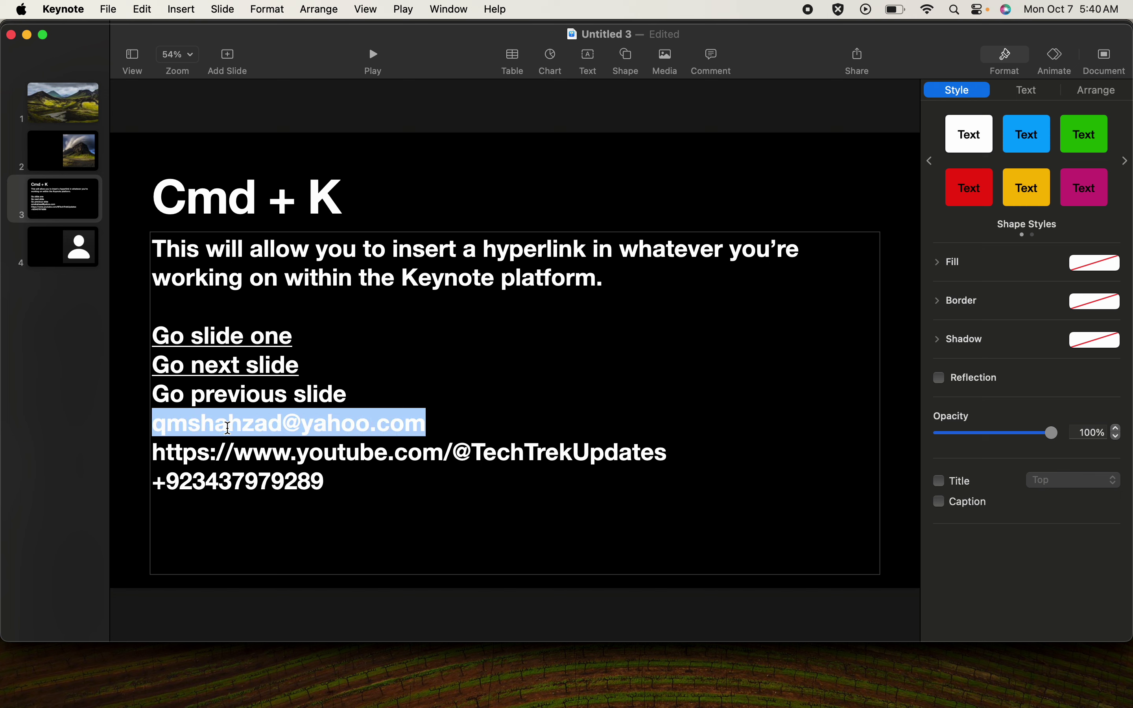
{"action": "key", "text": "super+k"}
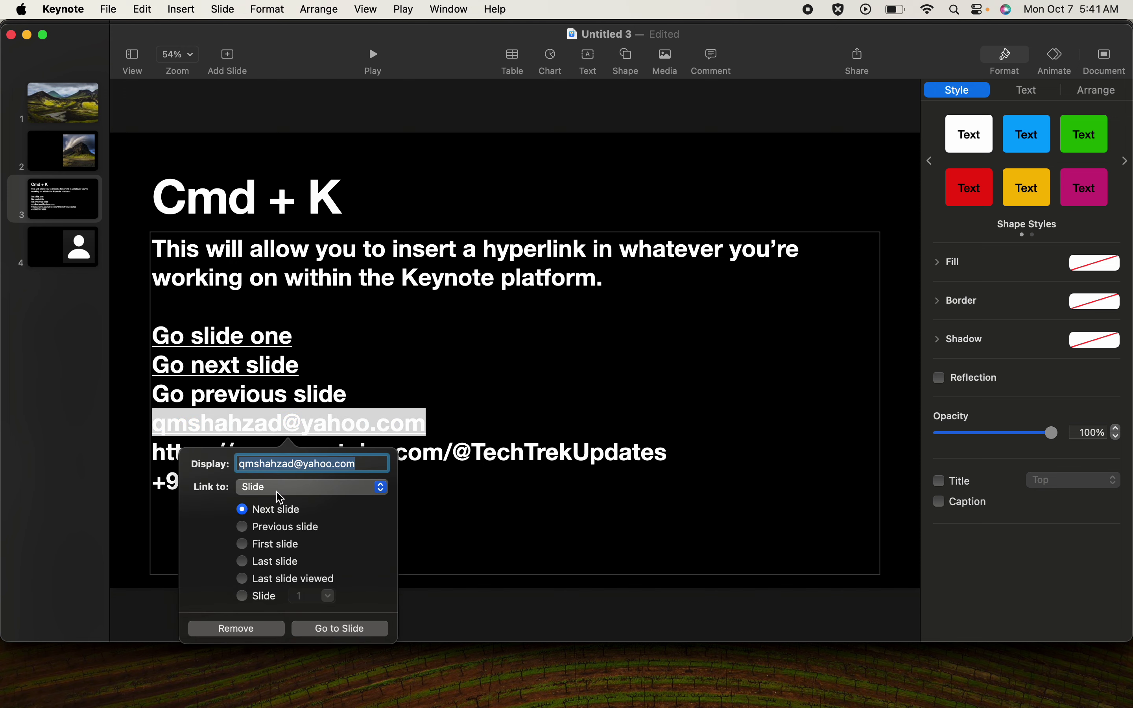
{"action": "left_click", "coordinate": [289, 488]}
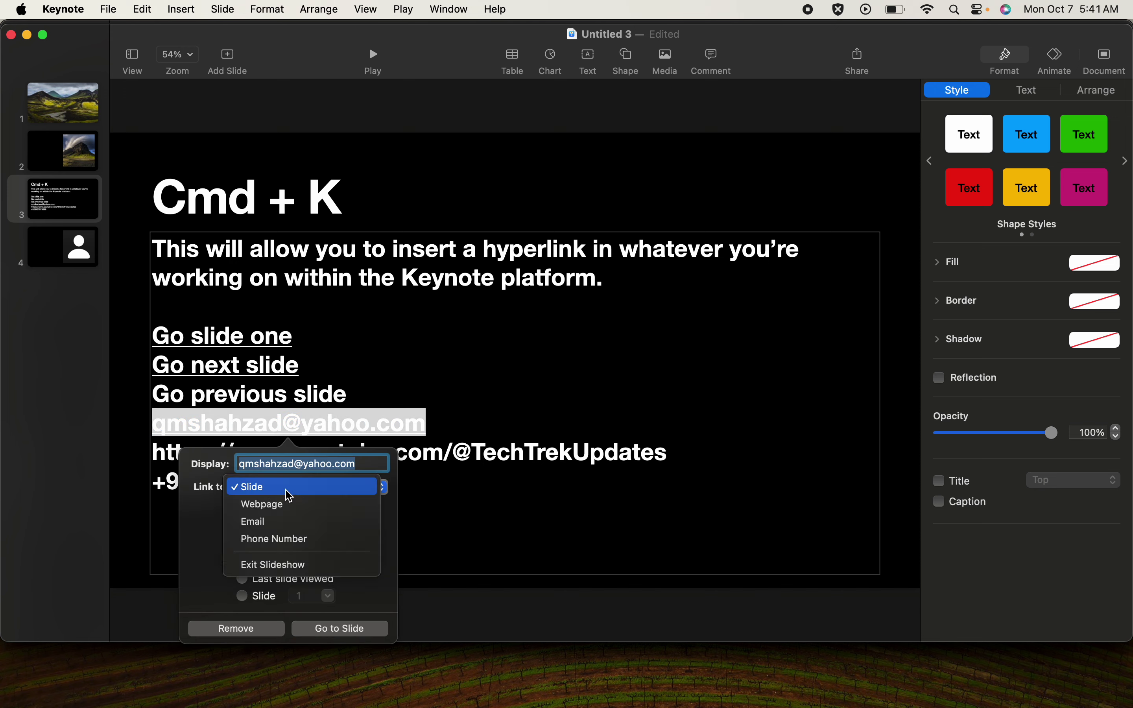
{"action": "left_click", "coordinate": [286, 521]}
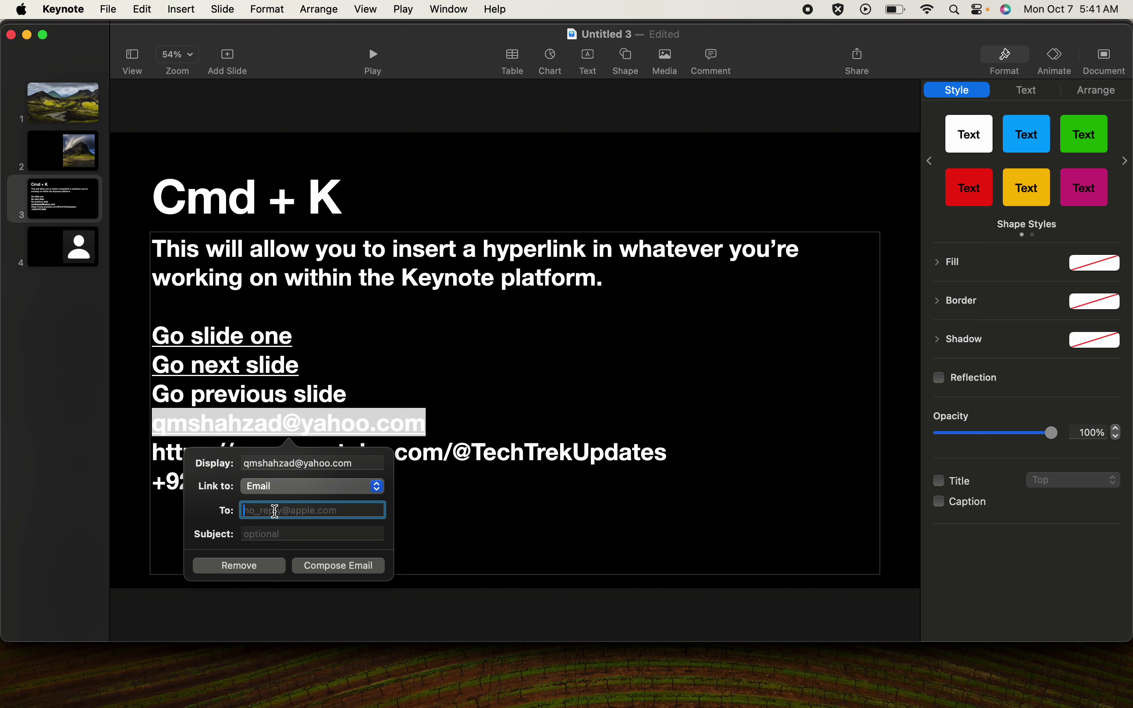
- Enter the contact's e-mail as the To address and 'Hi' as the subject, then apply
{"action": "key", "text": "super+a"}
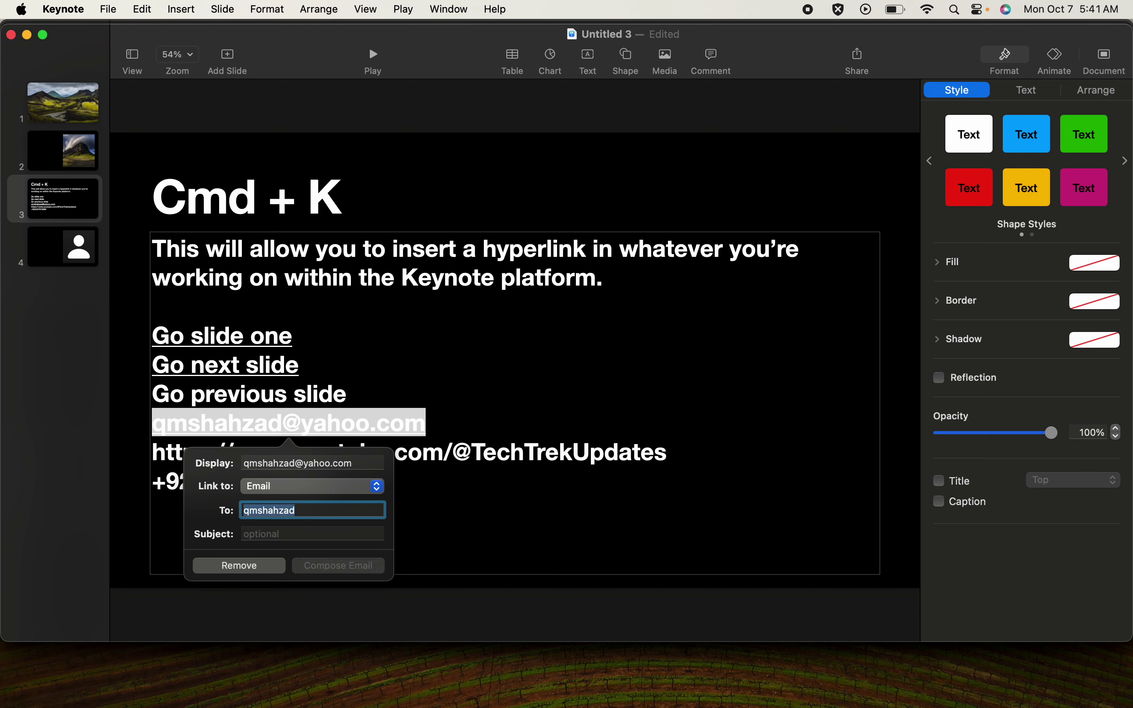
{"action": "left_click", "coordinate": [328, 509]}
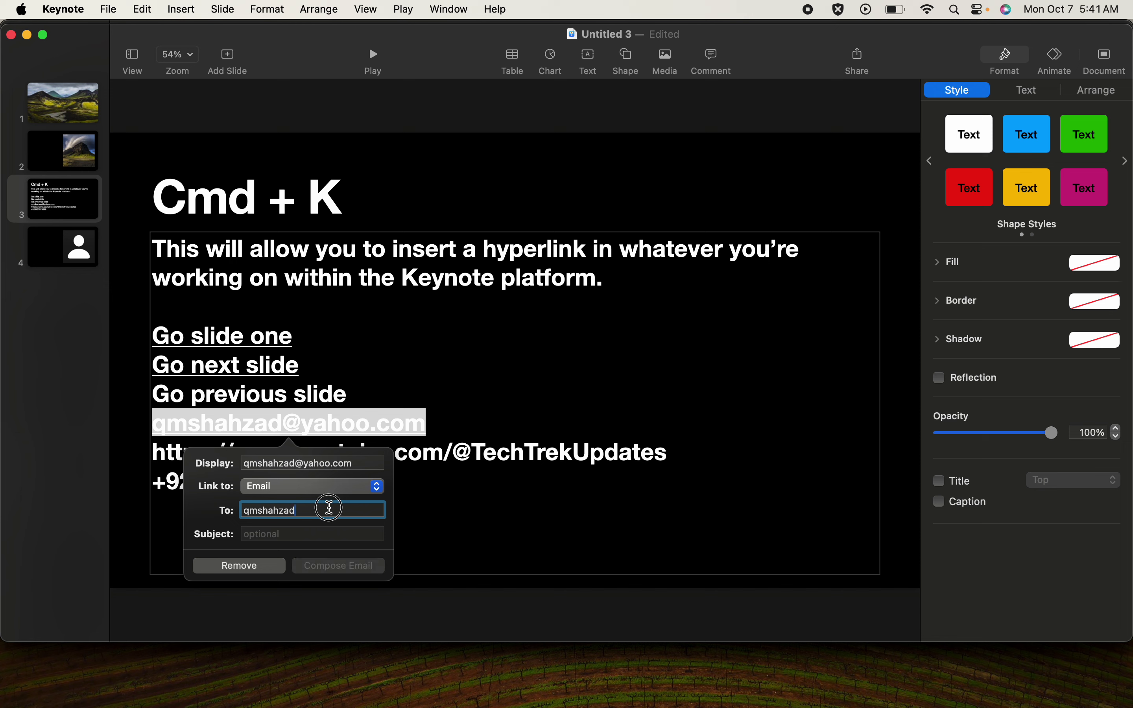
{"action": "type", "text": "@gmail.com"}
{"action": "left_click", "coordinate": [304, 535]}
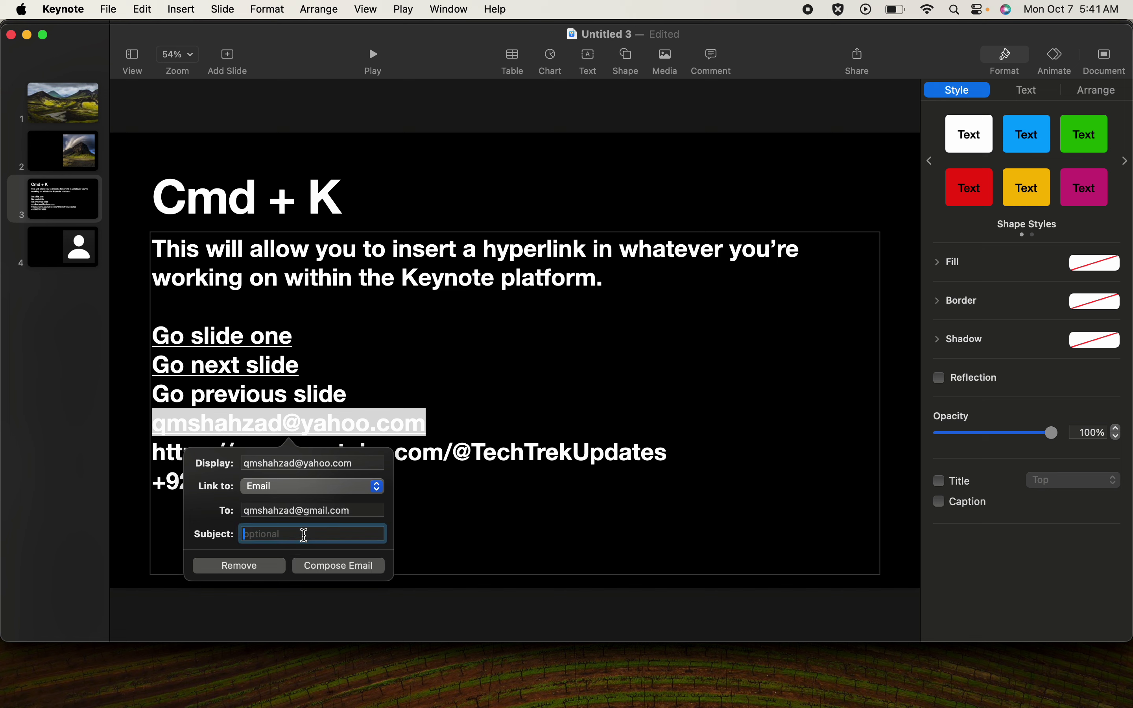
{"action": "type", "text": "Hi"}
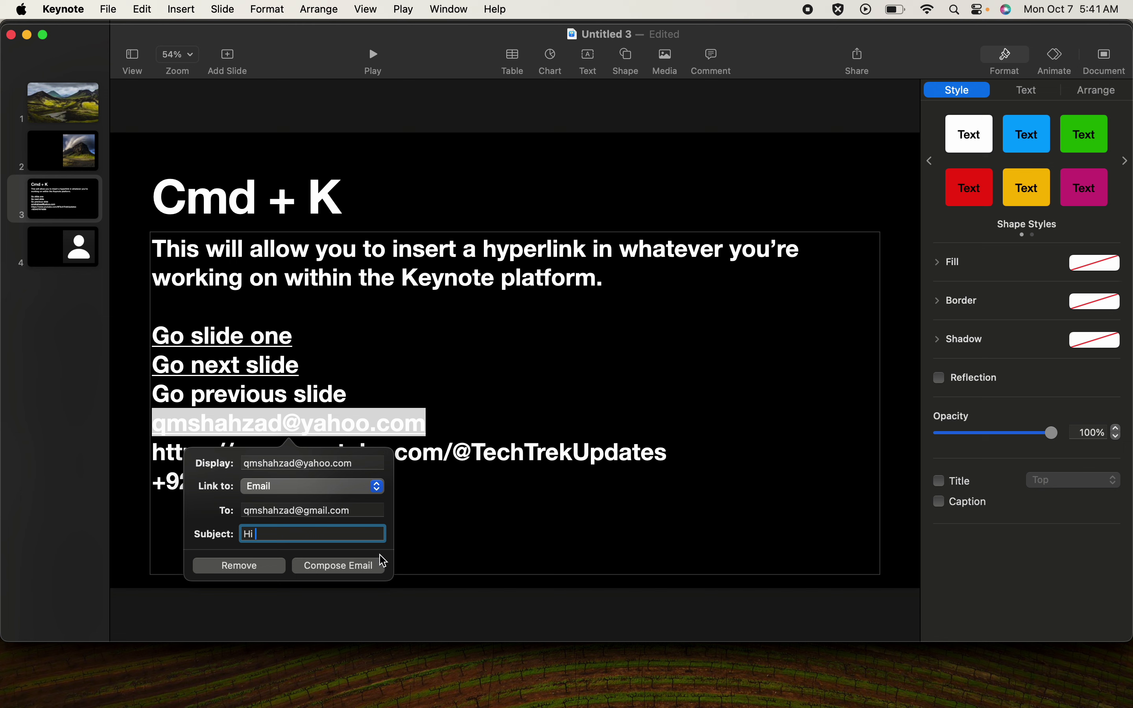
{"action": "left_click", "coordinate": [483, 430]}
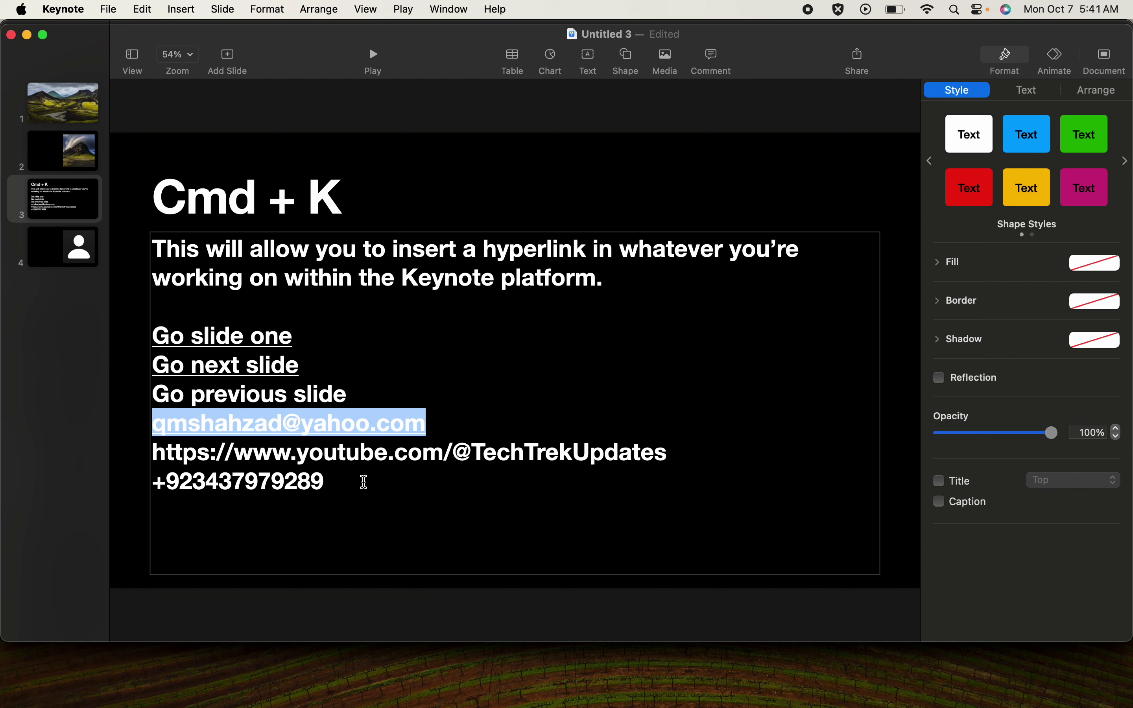
- Compose a Mail message from the email link, discard the draft, and switch back to Keynote
{"action": "left_click", "coordinate": [345, 430]}
{"action": "left_click", "coordinate": [336, 493]}
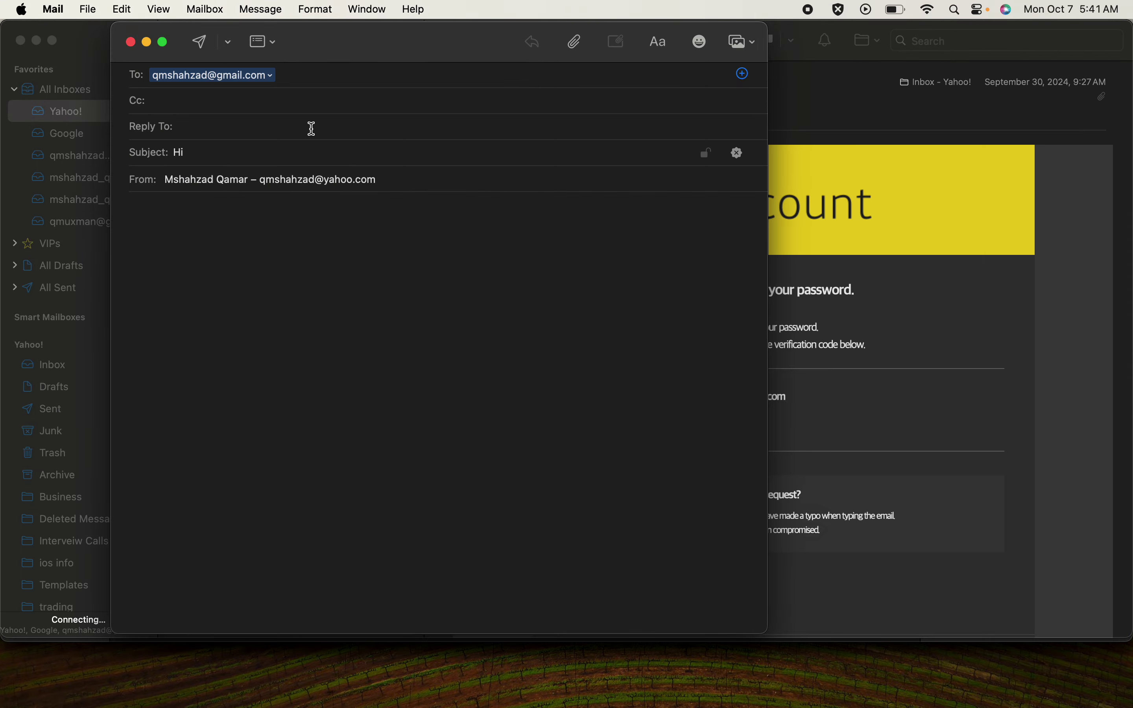
{"action": "left_click", "coordinate": [131, 42]}
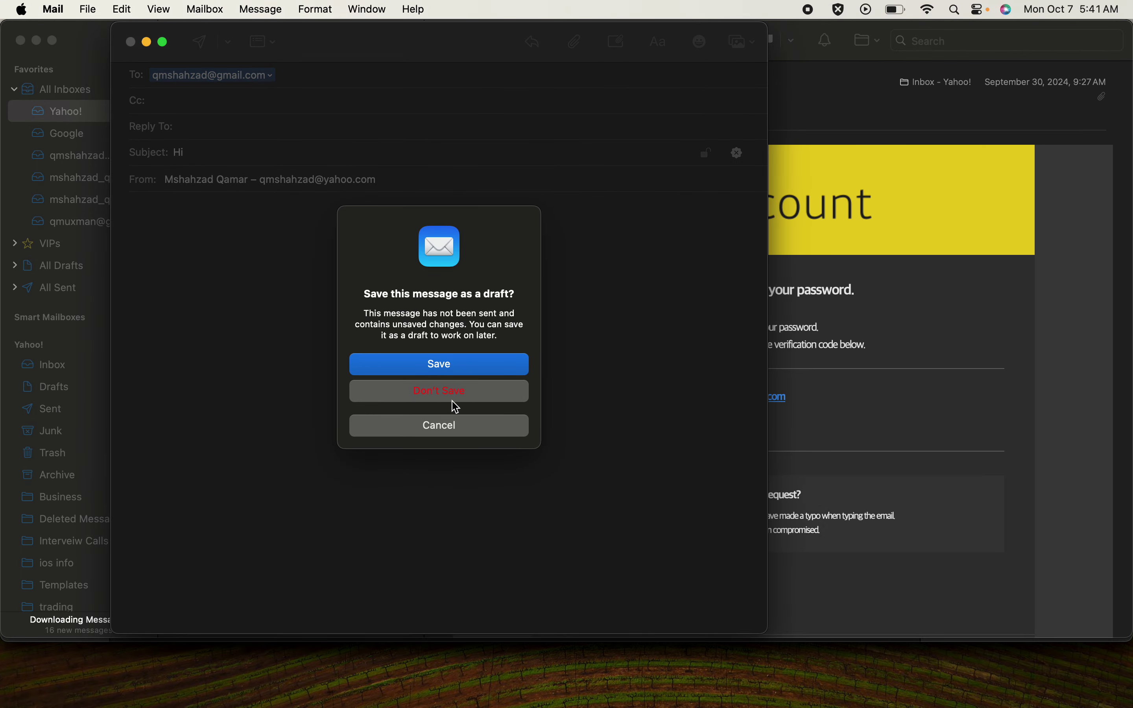
{"action": "left_click", "coordinate": [465, 402]}
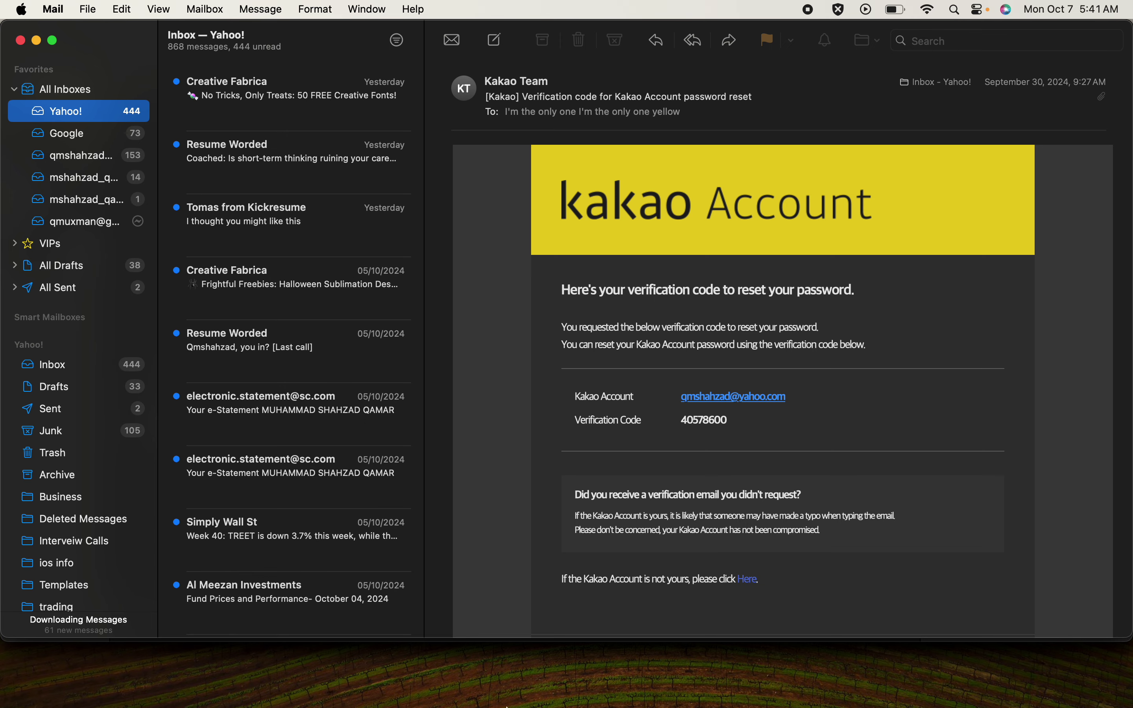
{"action": "mouse_move", "coordinate": [507, 706]}
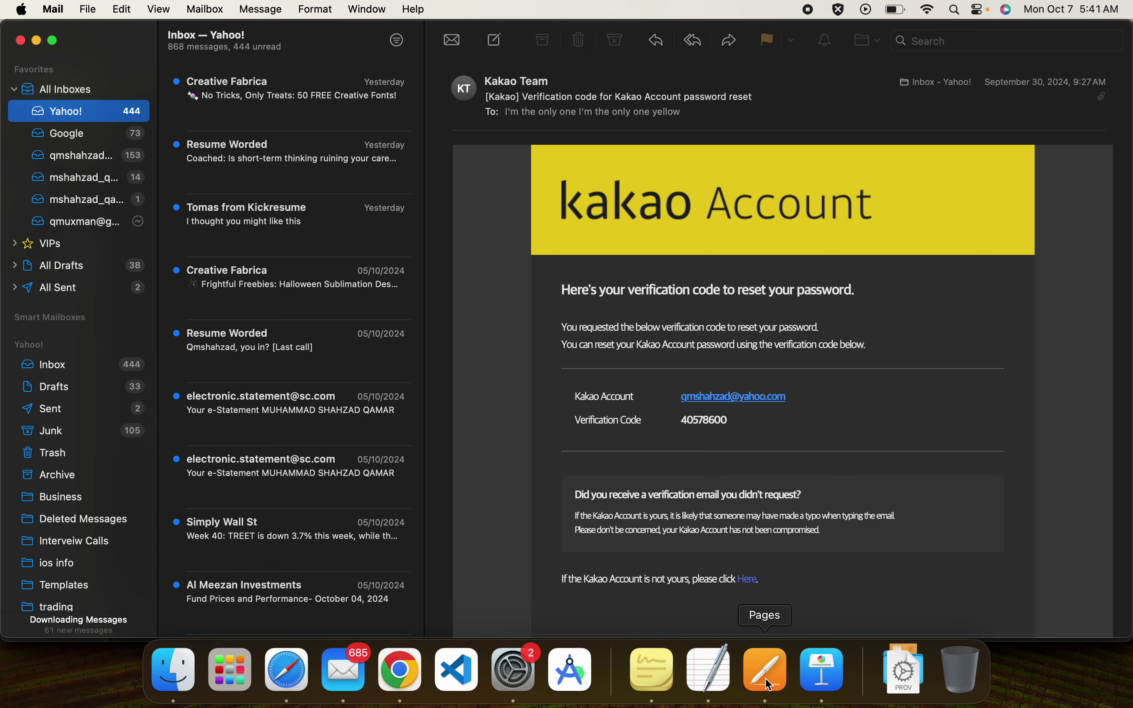
{"action": "left_click", "coordinate": [823, 677]}
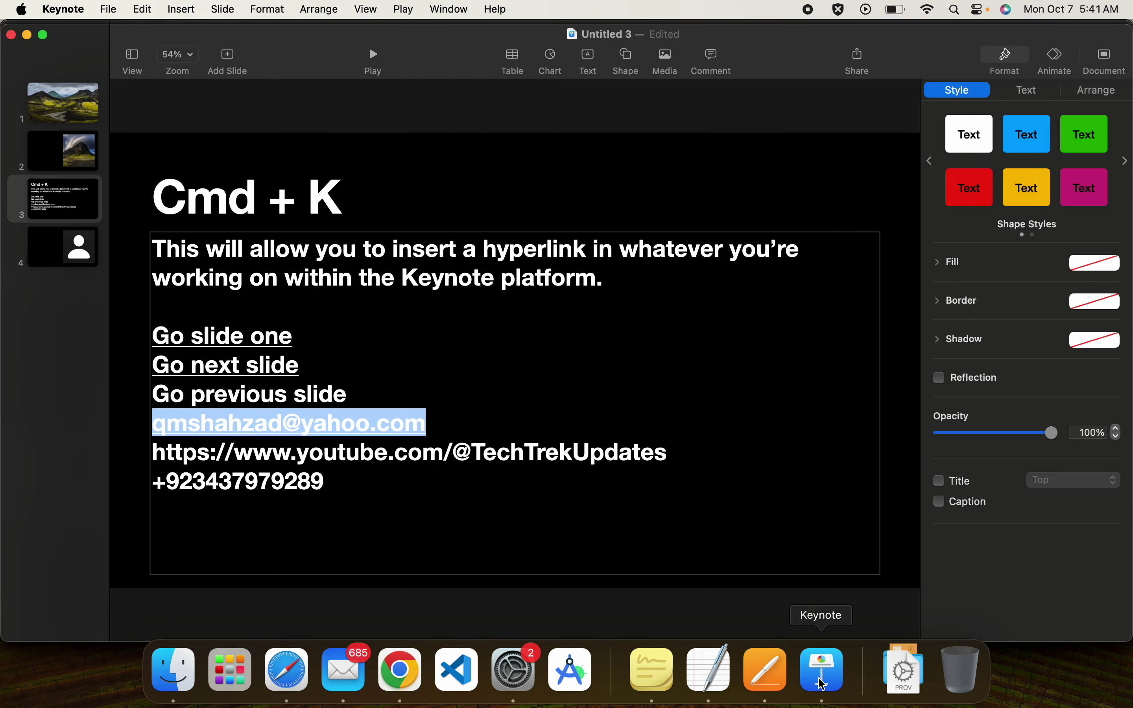
- Select the YouTube address line and set its Cmd+K link type to Webpage
{"action": "left_click", "coordinate": [444, 494]}
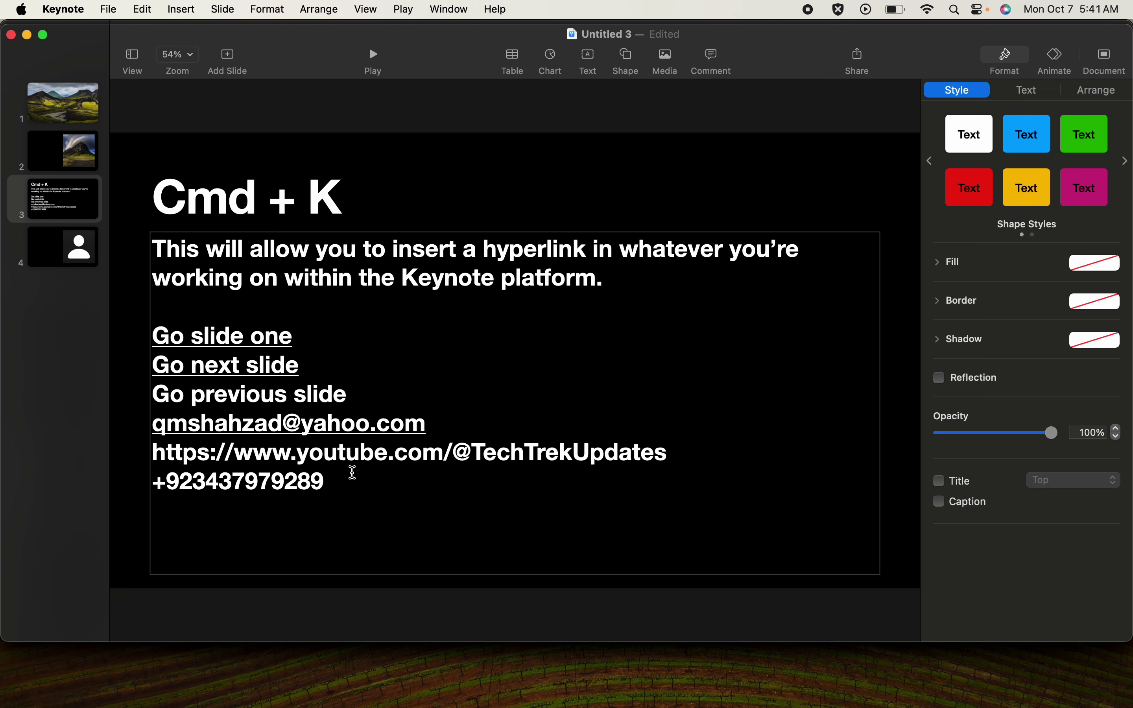
{"action": "left_click", "coordinate": [651, 455]}
{"action": "left_click_drag", "start_coordinate": [651, 455], "coordinate": [158, 448]}
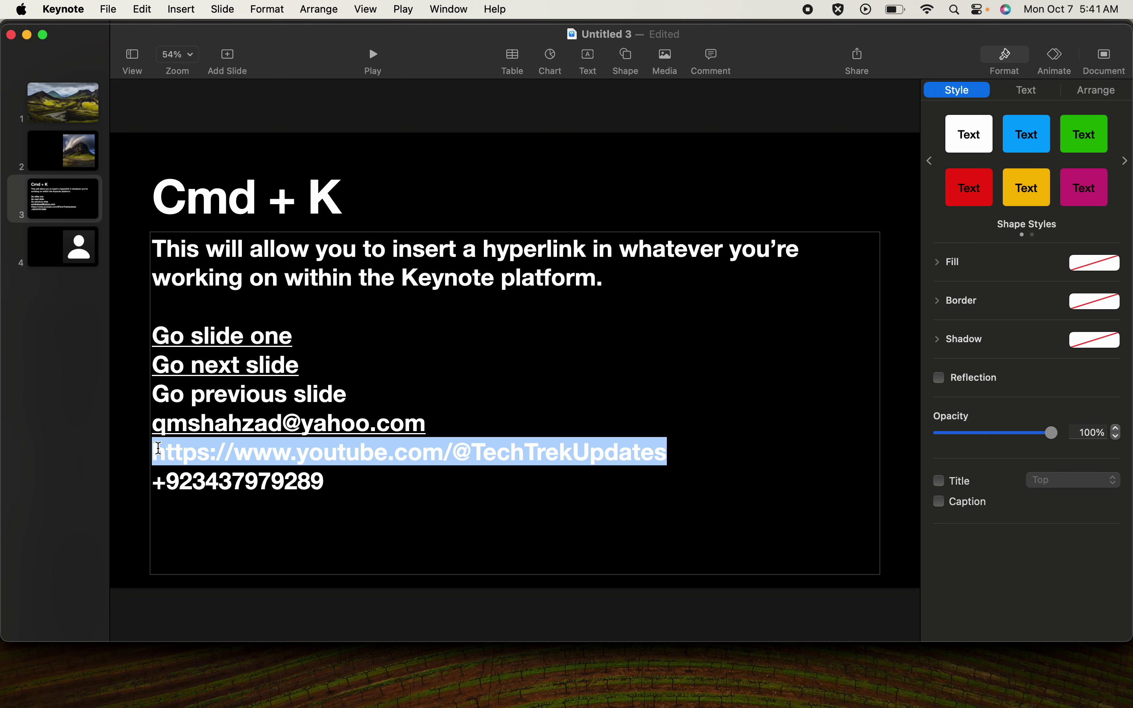
{"action": "key", "text": "super+k"}
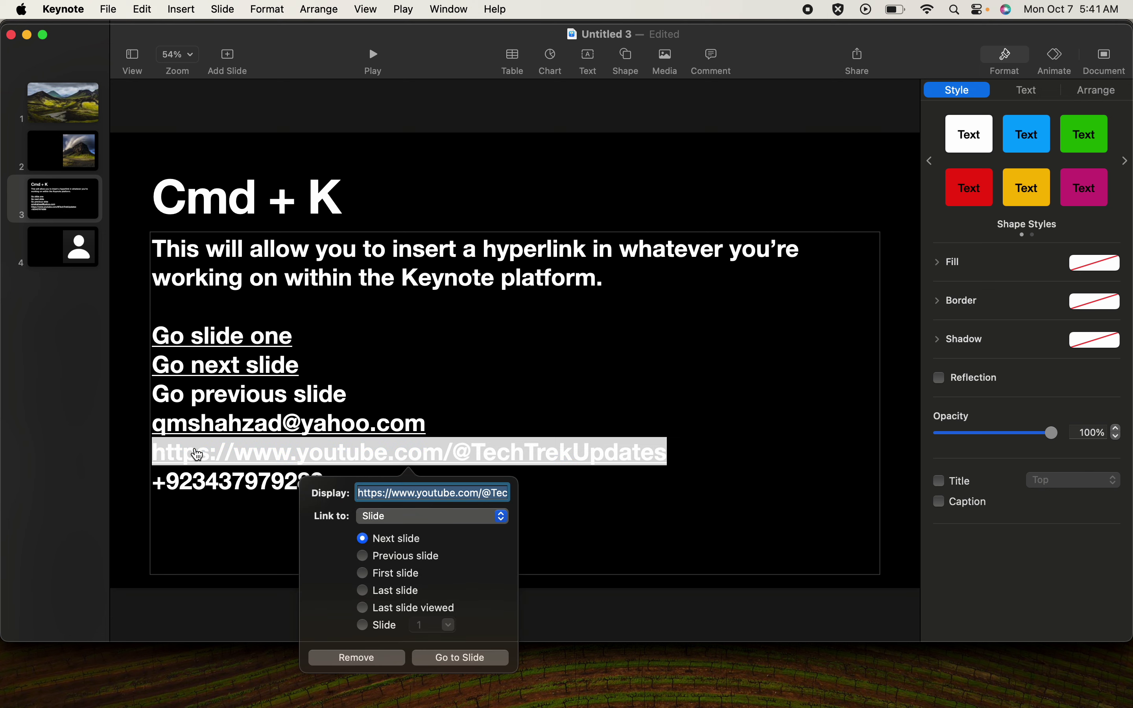
{"action": "left_click", "coordinate": [387, 524]}
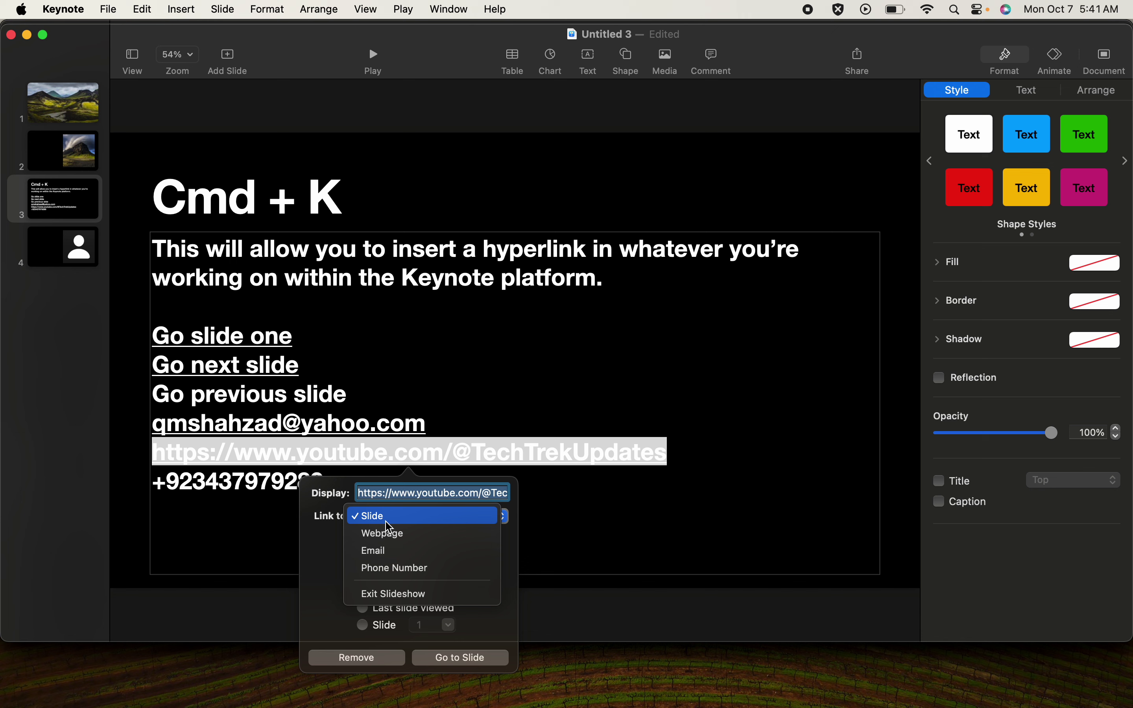
{"action": "left_click", "coordinate": [403, 534]}
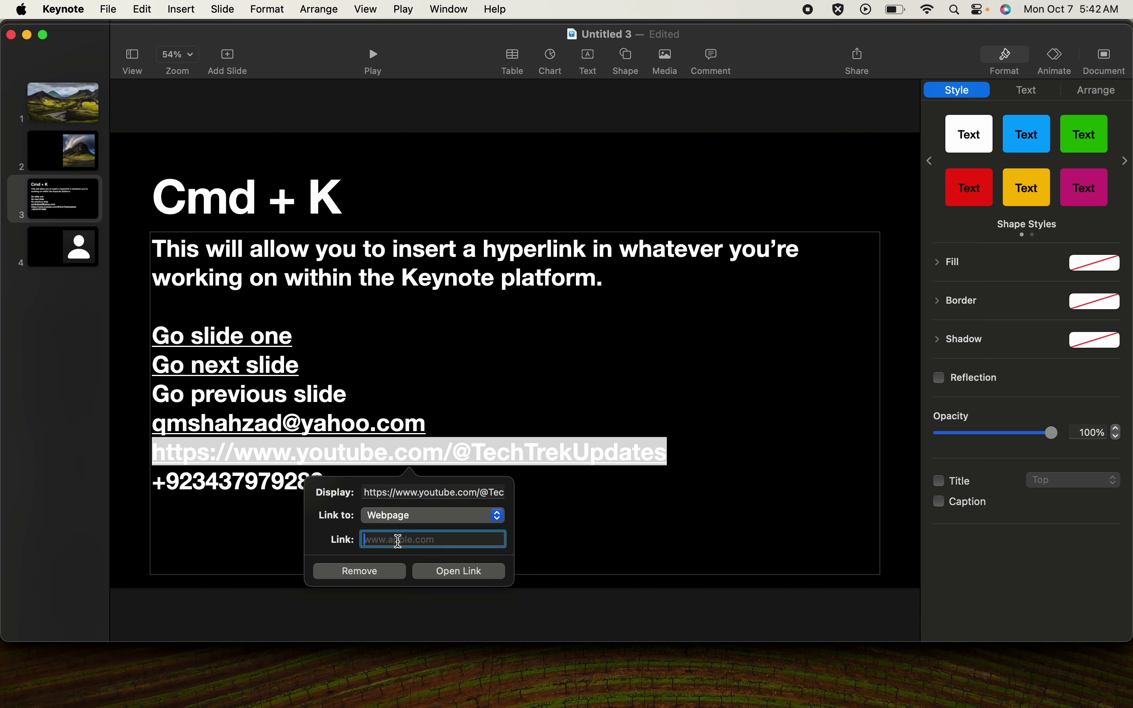
{"action": "right_click", "coordinate": [571, 455]}
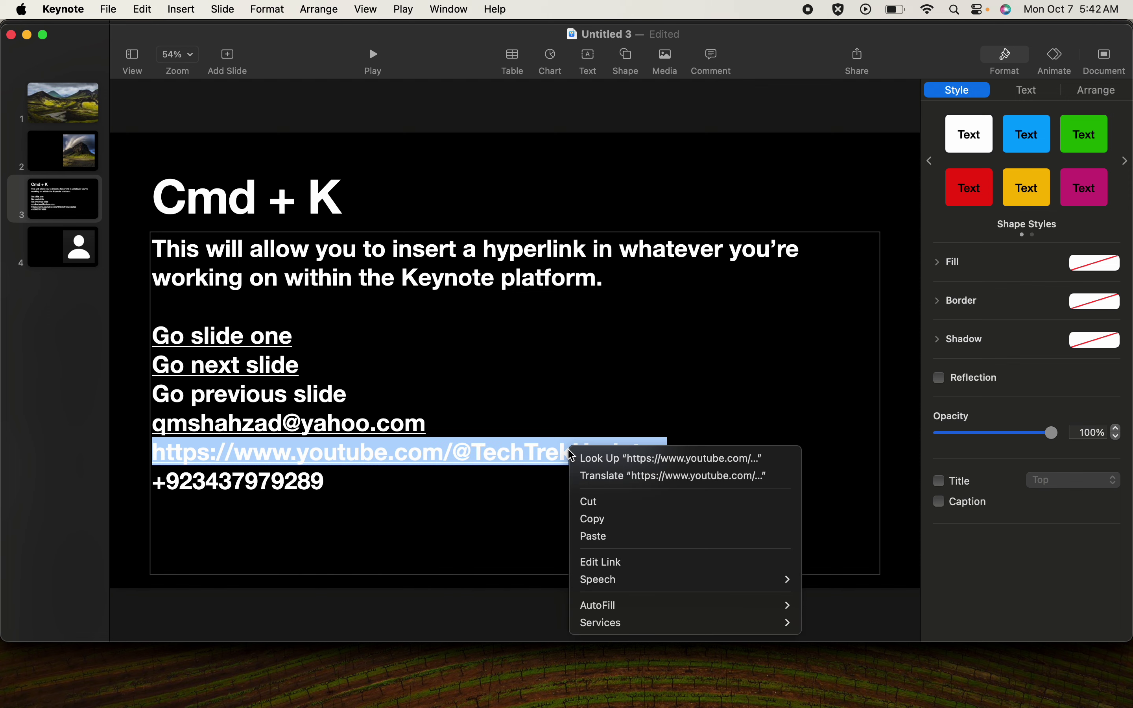
{"action": "left_click", "coordinate": [593, 519]}
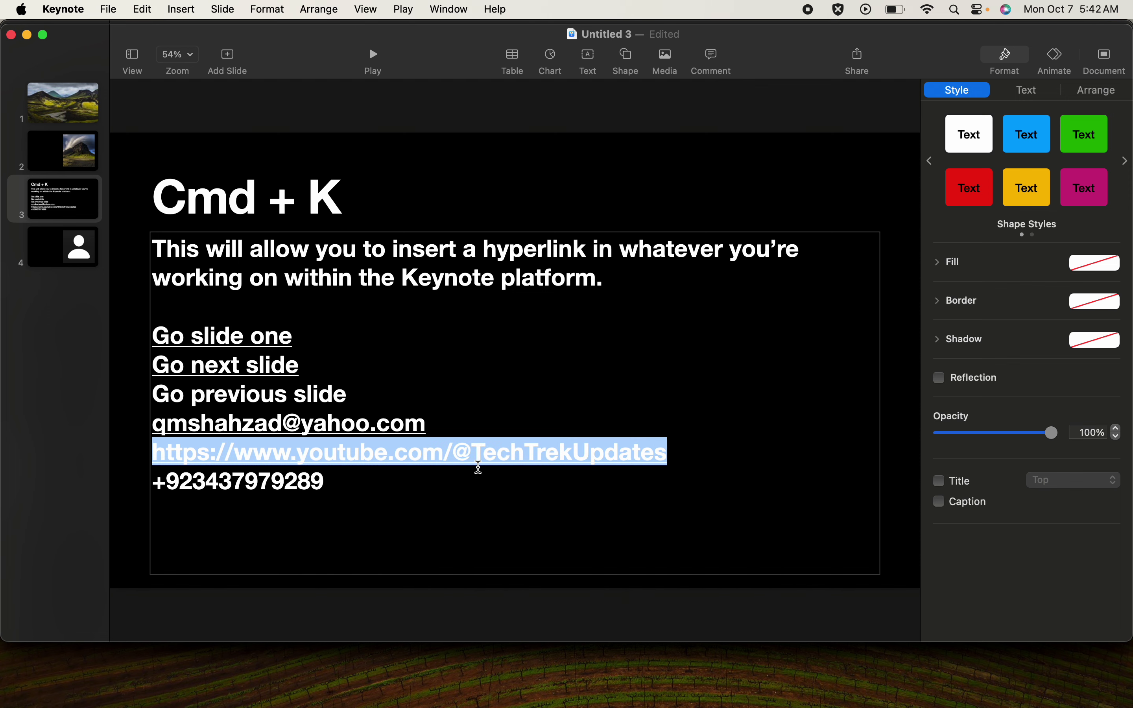
{"action": "left_click", "coordinate": [530, 492]}
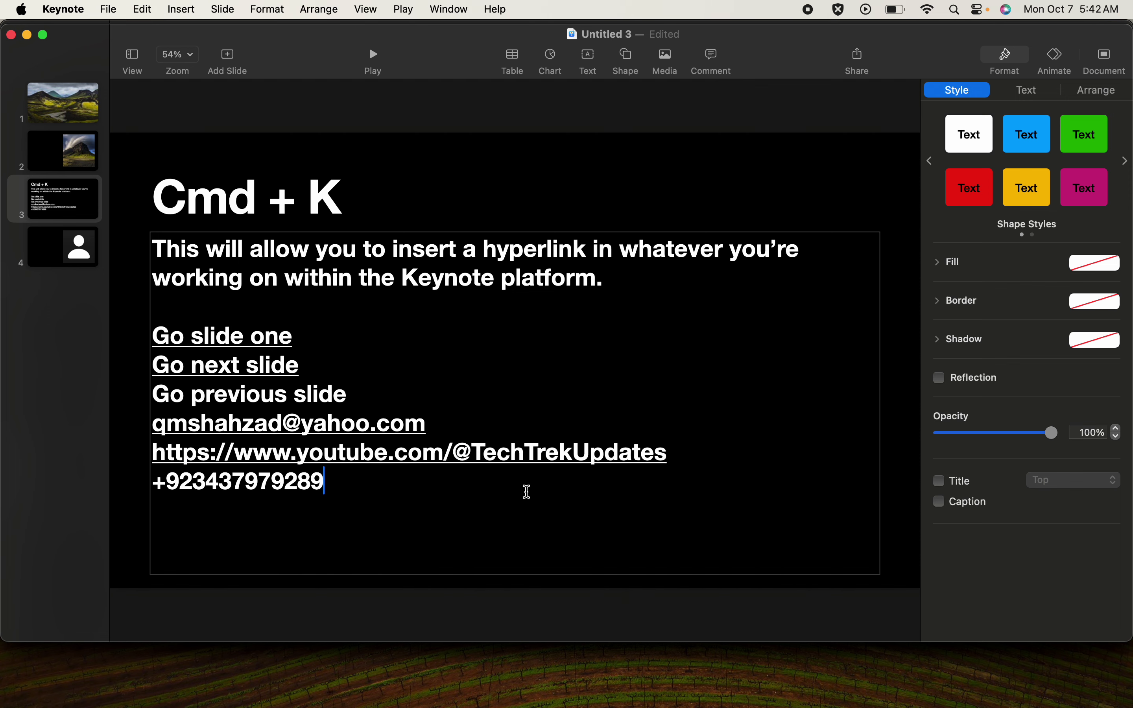
{"action": "left_click", "coordinate": [493, 461]}
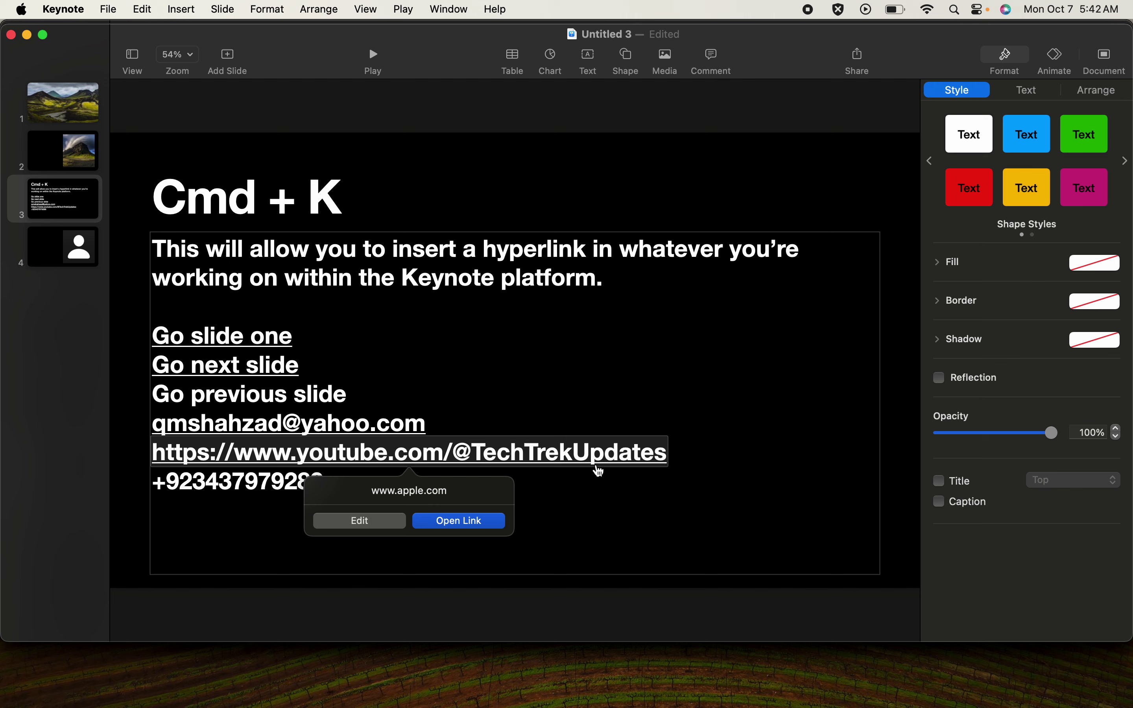
{"action": "left_click", "coordinate": [387, 529]}
{"action": "key", "text": "super+c"}
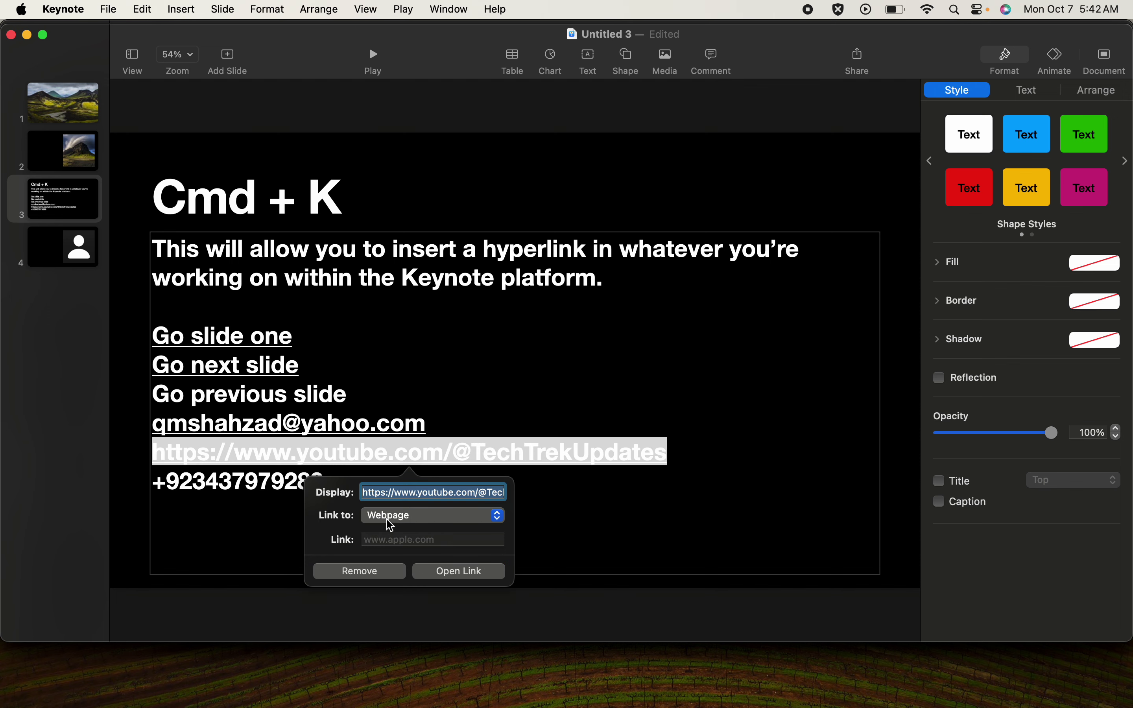
{"action": "left_click", "coordinate": [414, 537]}
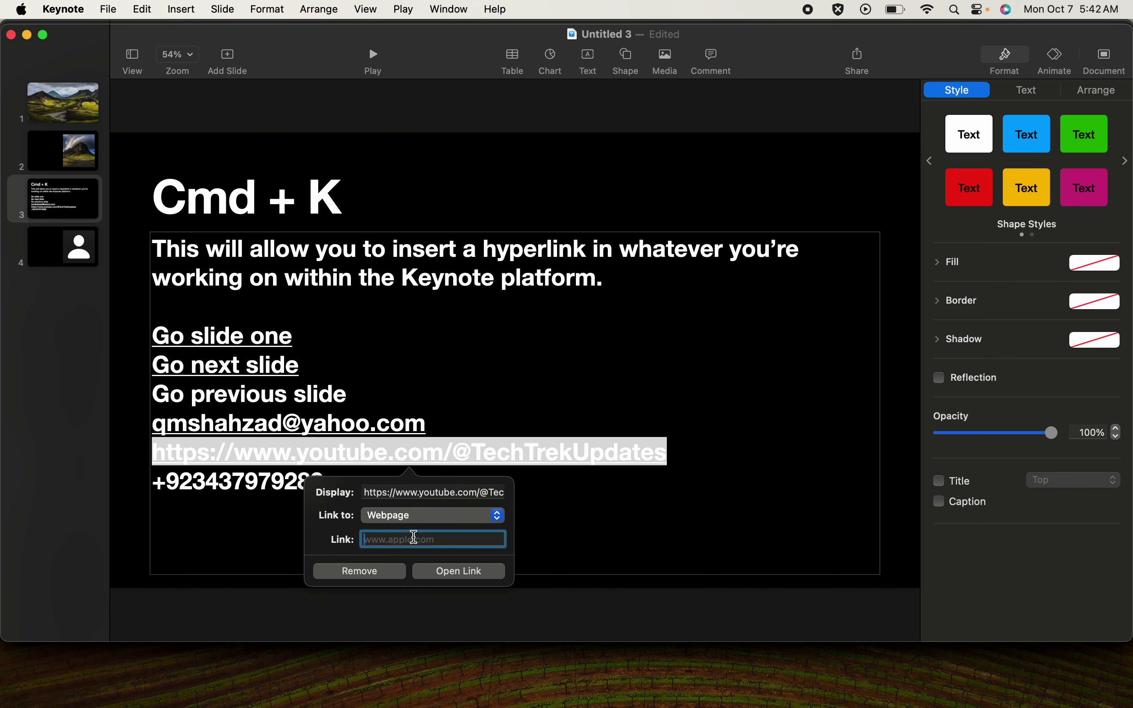
{"action": "key", "text": "super+v"}
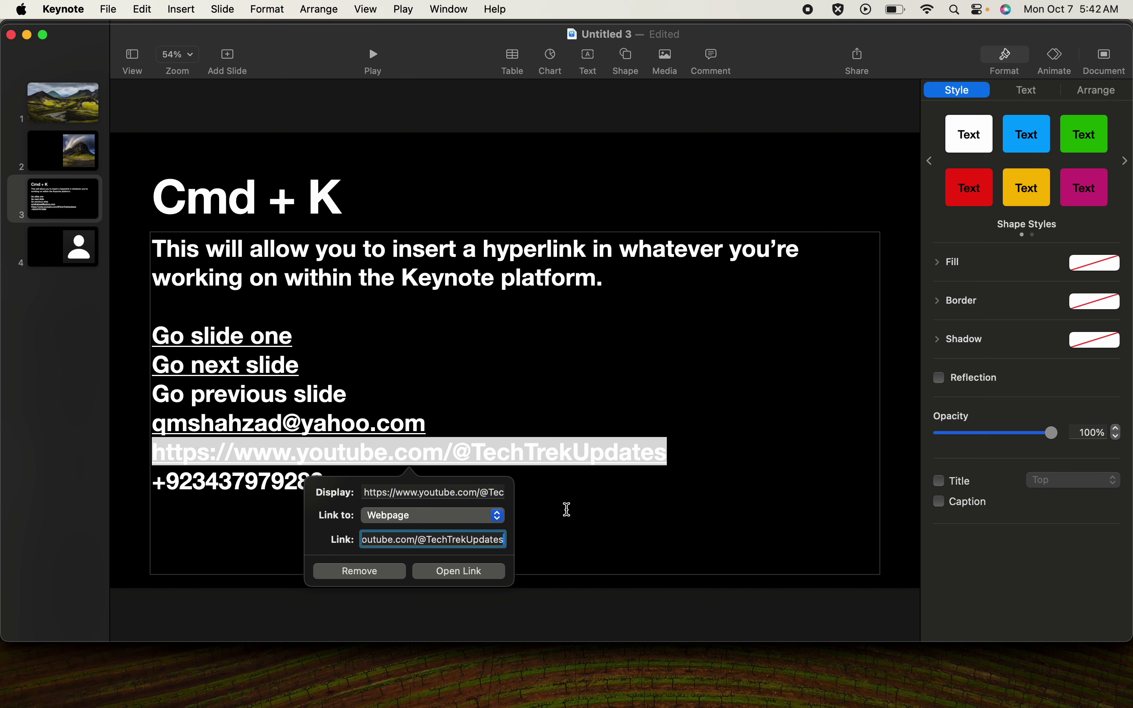
{"action": "key", "text": "Return"}
{"action": "key", "text": "Escape"}
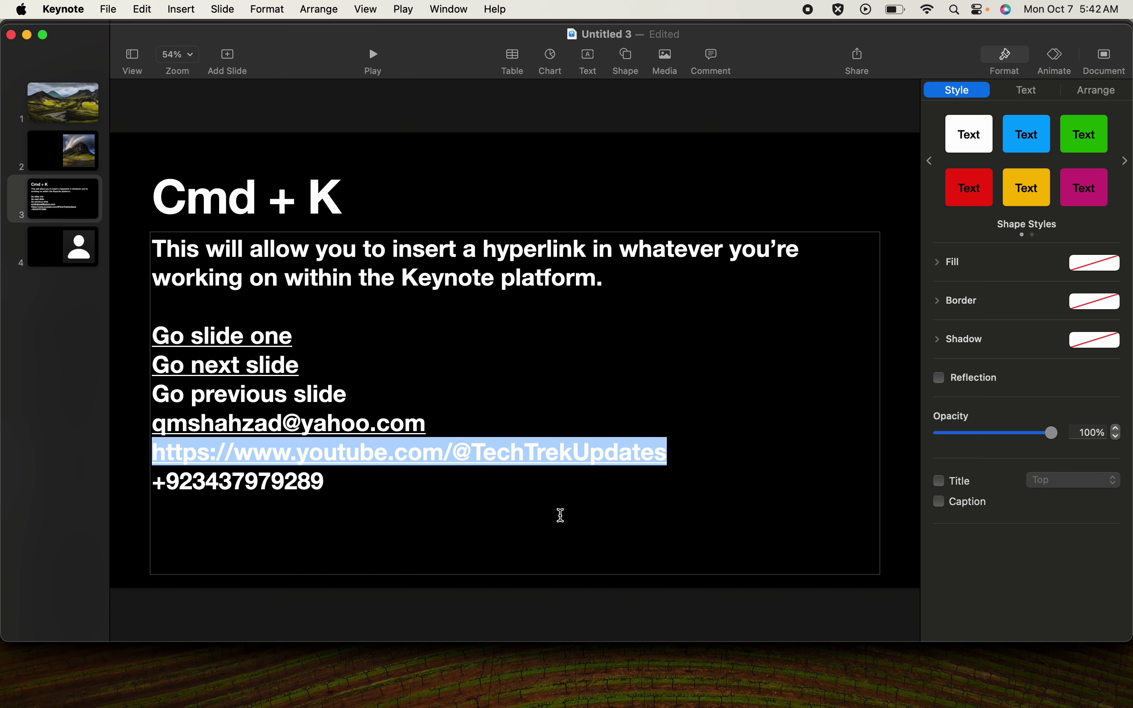
{"action": "left_click", "coordinate": [492, 459]}
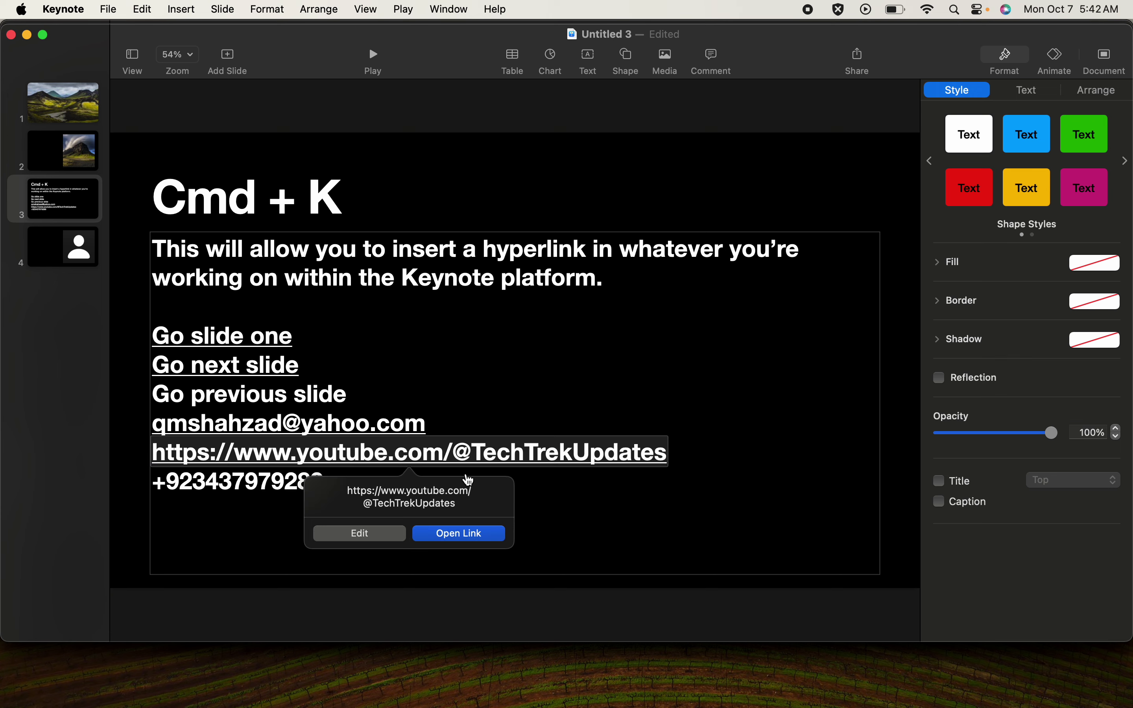
- Open the YouTube link in Safari, view the TechTrek Updates Videos tab, and return to Keynote
{"action": "left_click", "coordinate": [466, 537]}
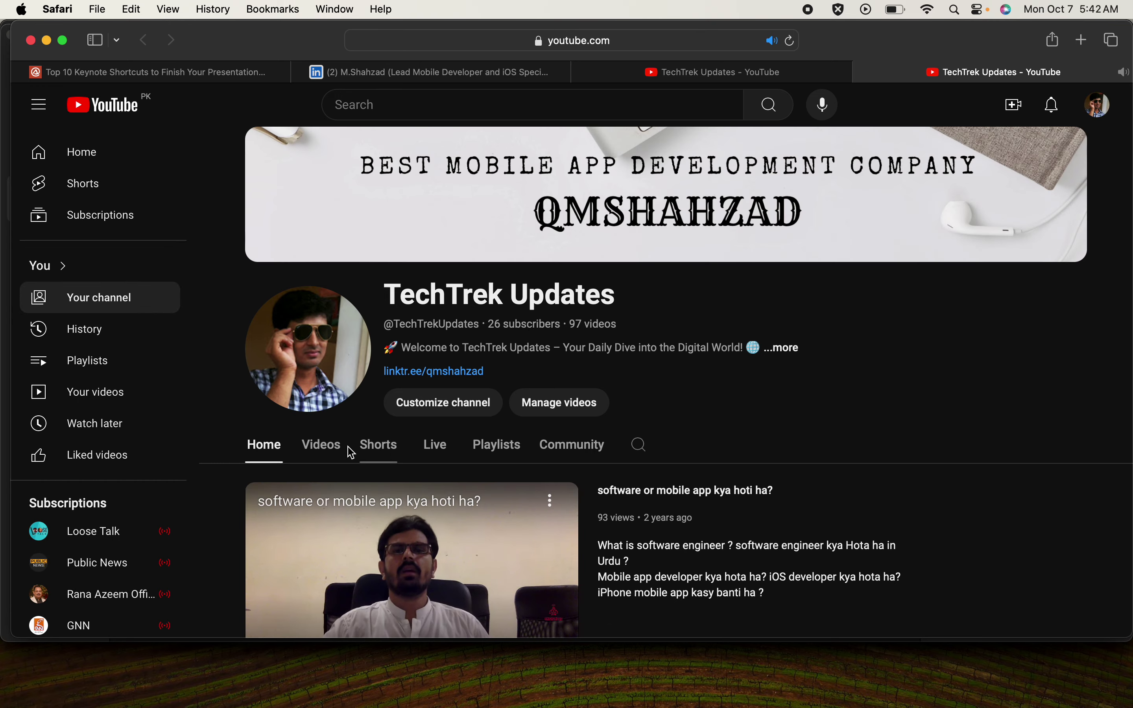
{"action": "left_click", "coordinate": [331, 452]}
{"action": "mouse_move", "coordinate": [572, 693]}
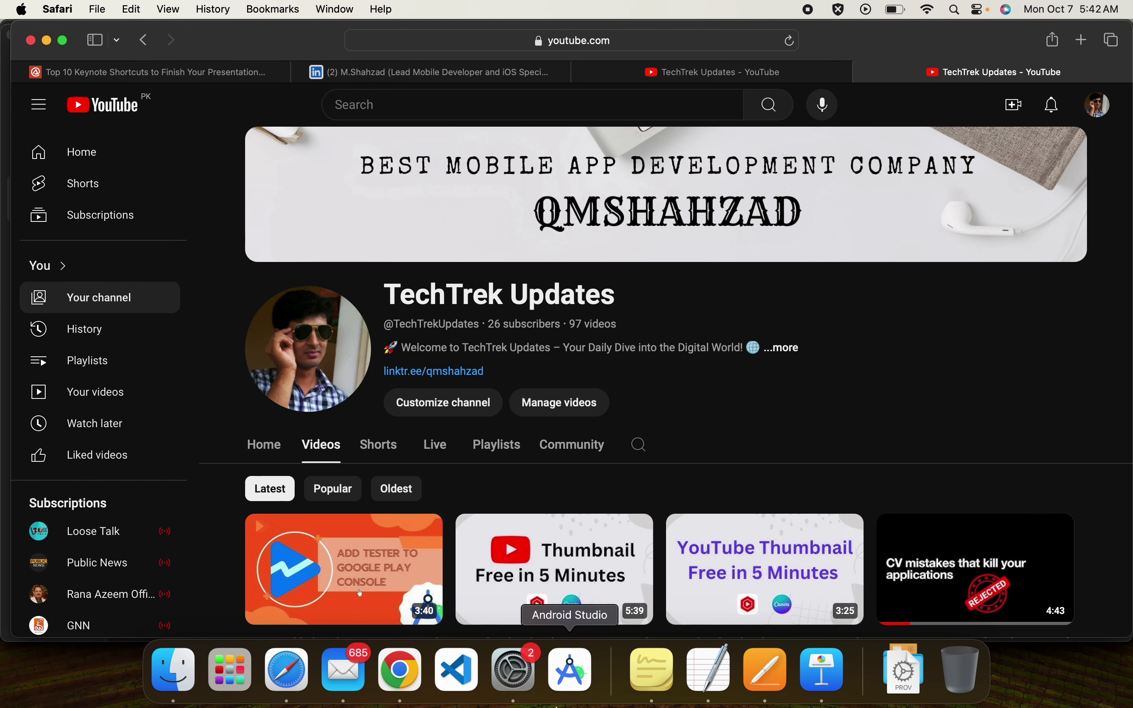
{"action": "left_click", "coordinate": [801, 681]}
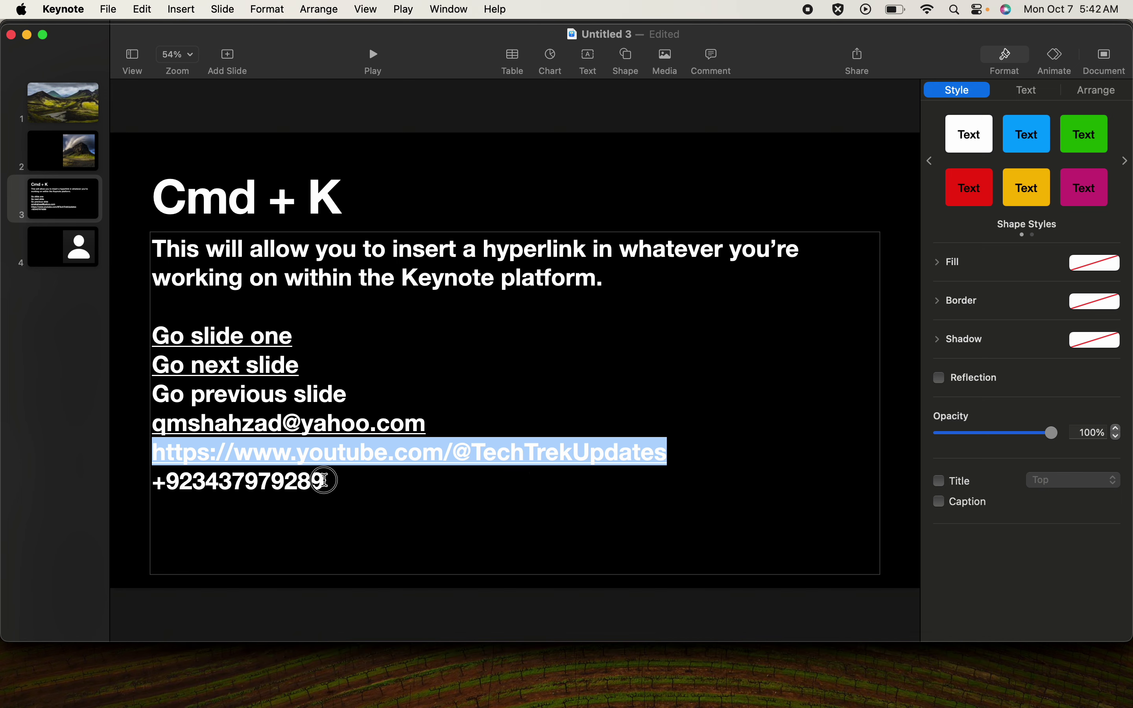
- Select the phone number line and set its Cmd+K link type to Phone Number
{"action": "left_click_drag", "start_coordinate": [323, 483], "coordinate": [159, 485]}
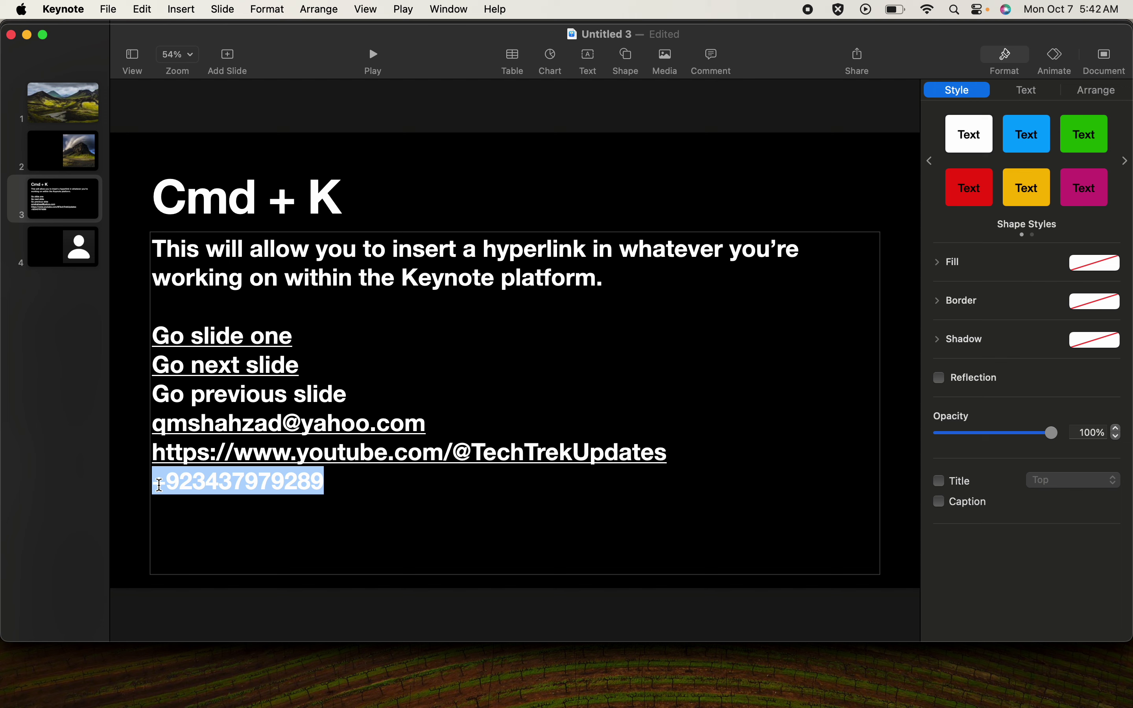
{"action": "key", "text": "super+k"}
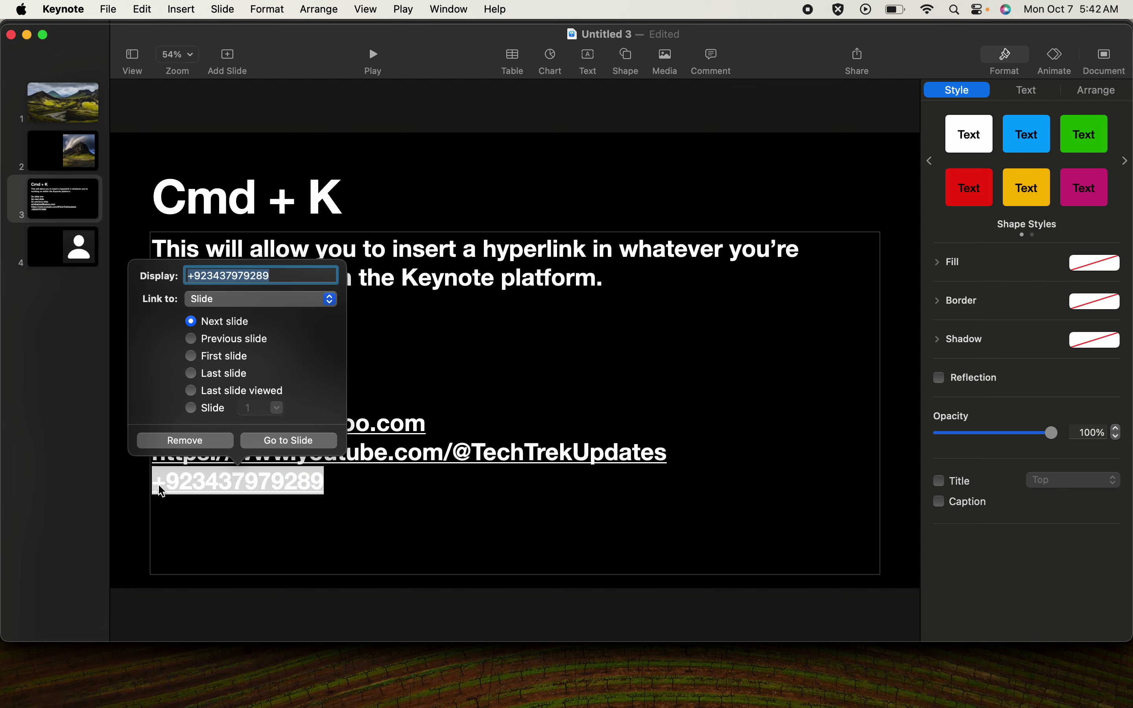
{"action": "left_click", "coordinate": [265, 301]}
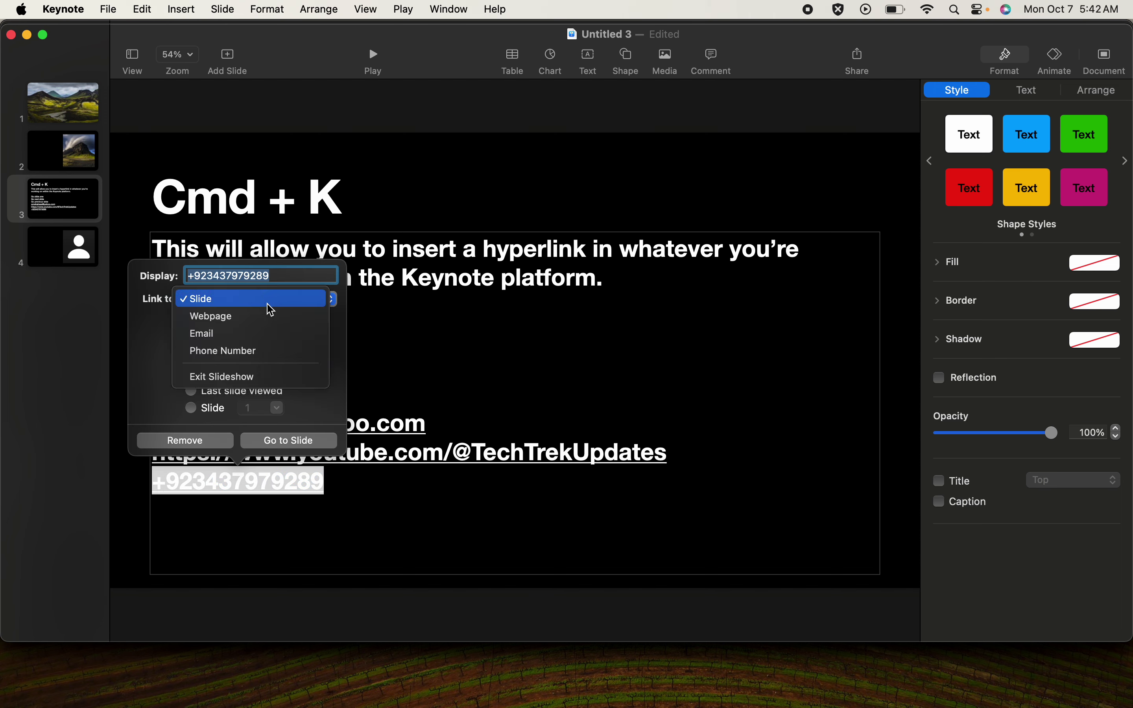
{"action": "left_click", "coordinate": [242, 352]}
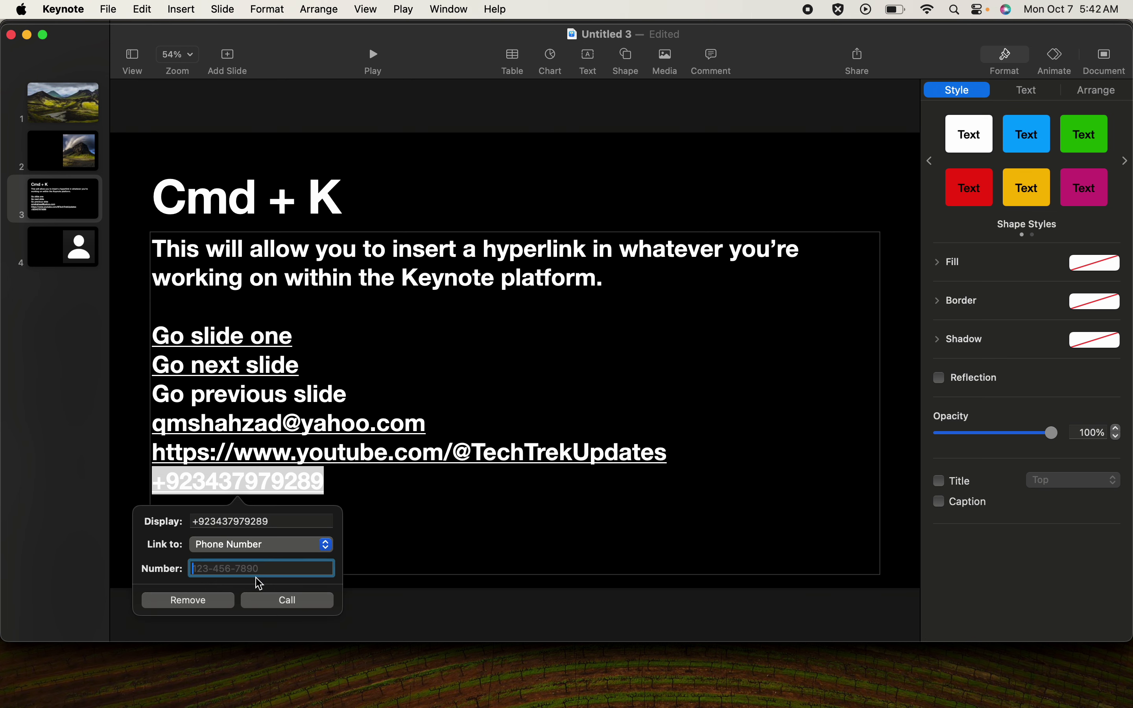
- Paste the line's phone number into the Number field, apply the link, and choose Call
{"action": "left_click", "coordinate": [270, 521]}
{"action": "key", "text": "super+c"}
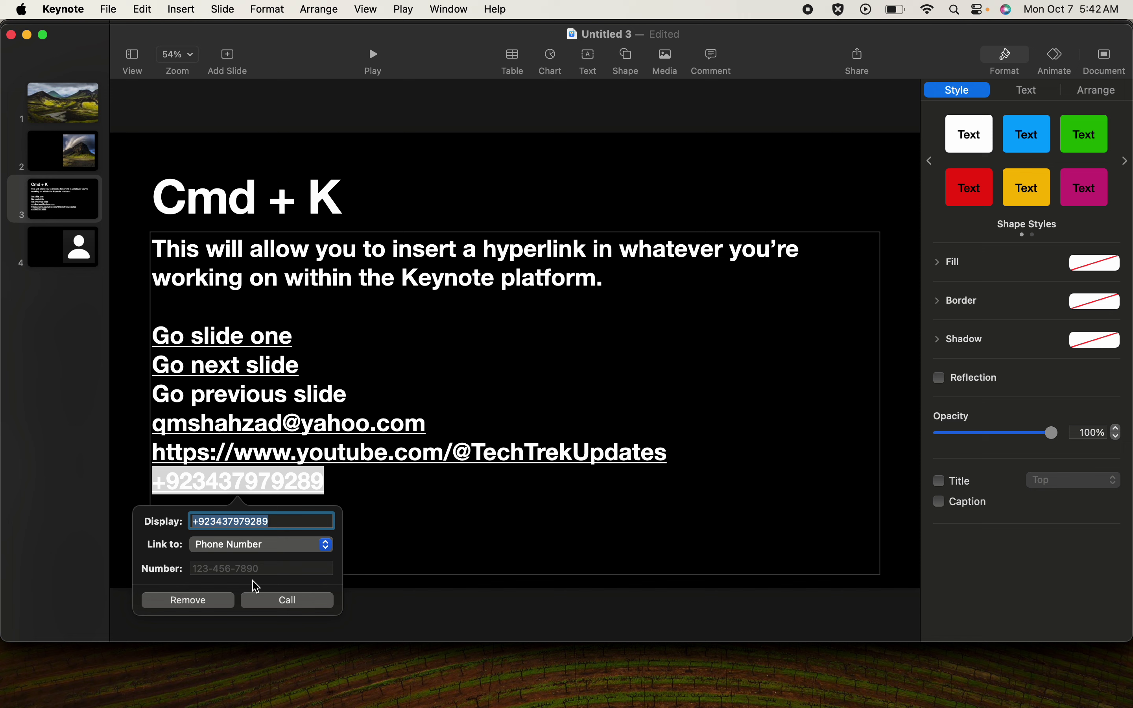
{"action": "left_click", "coordinate": [254, 570]}
{"action": "key", "text": "super+v"}
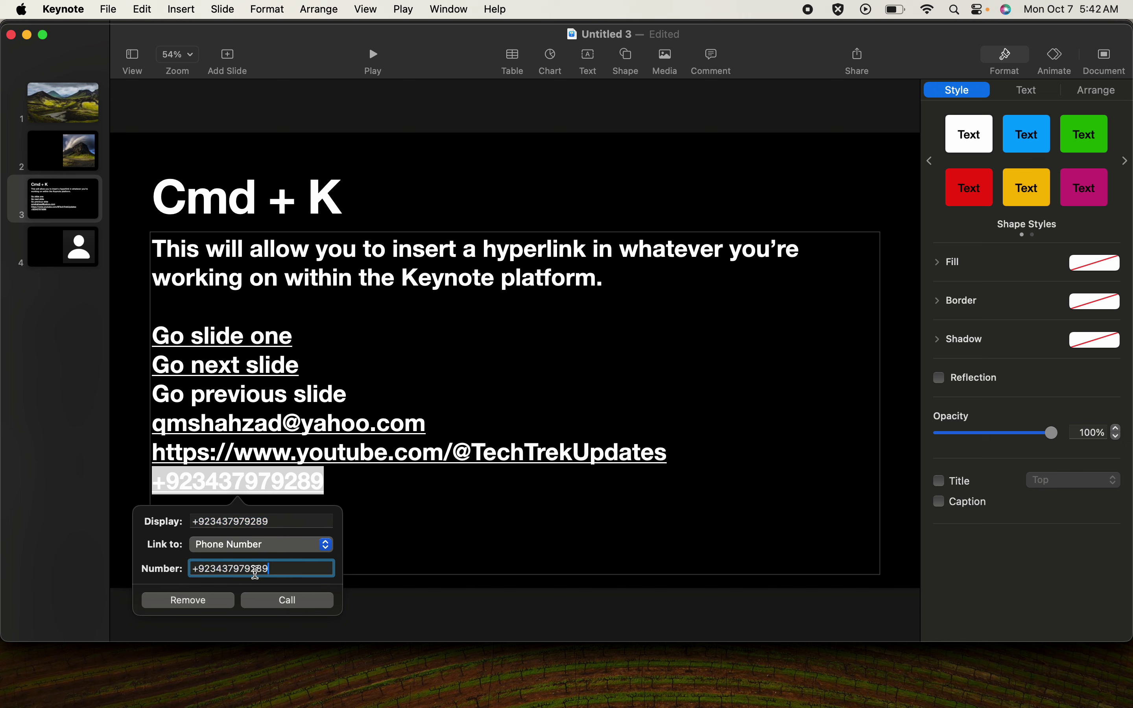
{"action": "key", "text": "Return"}
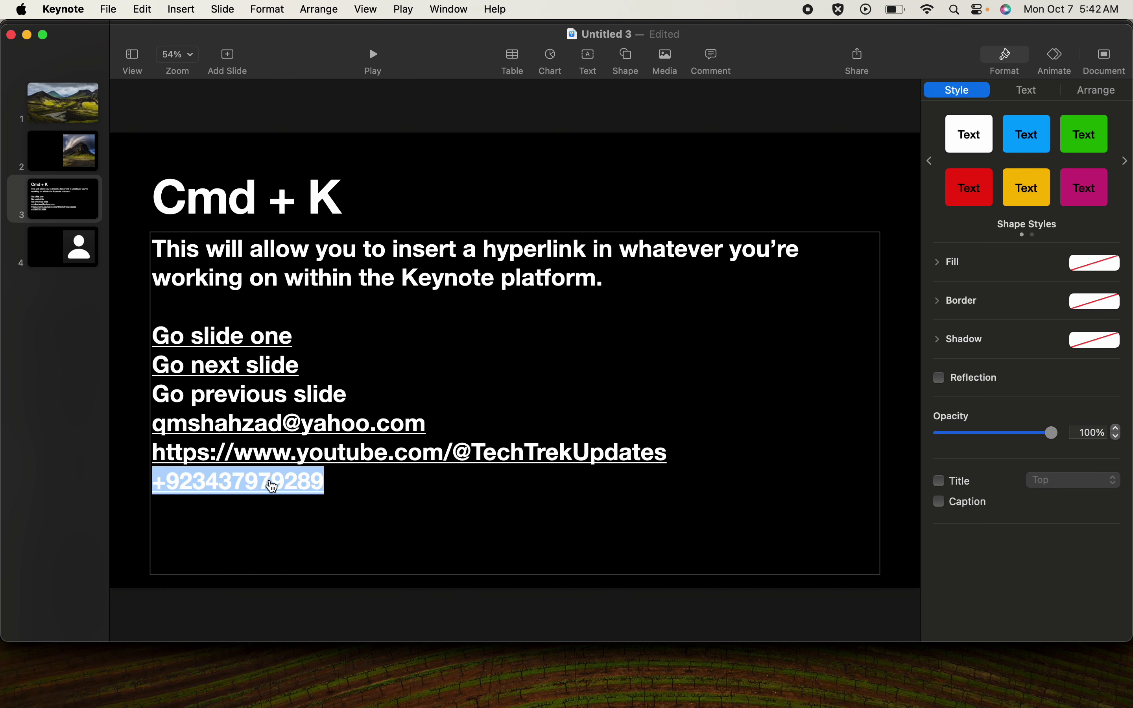
{"action": "left_click", "coordinate": [280, 487]}
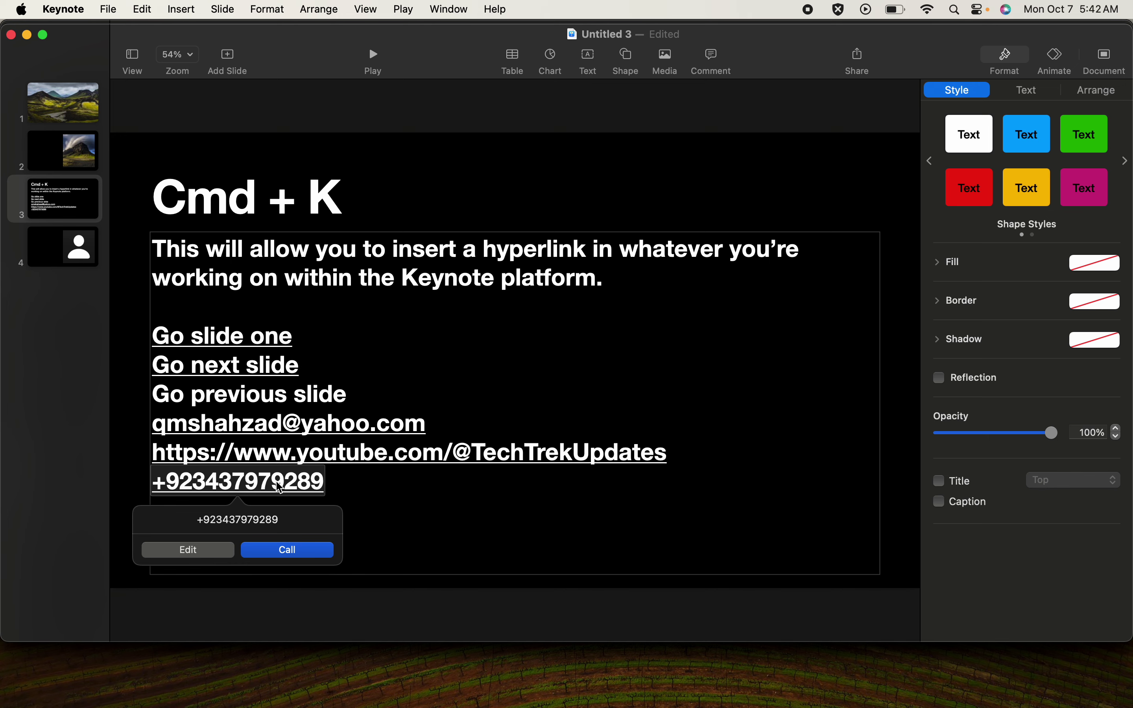
{"action": "left_click", "coordinate": [293, 556]}
- Dismiss Skype's sign-in problem, keep the current account, and close the Skype window
{"action": "left_click", "coordinate": [287, 551]}
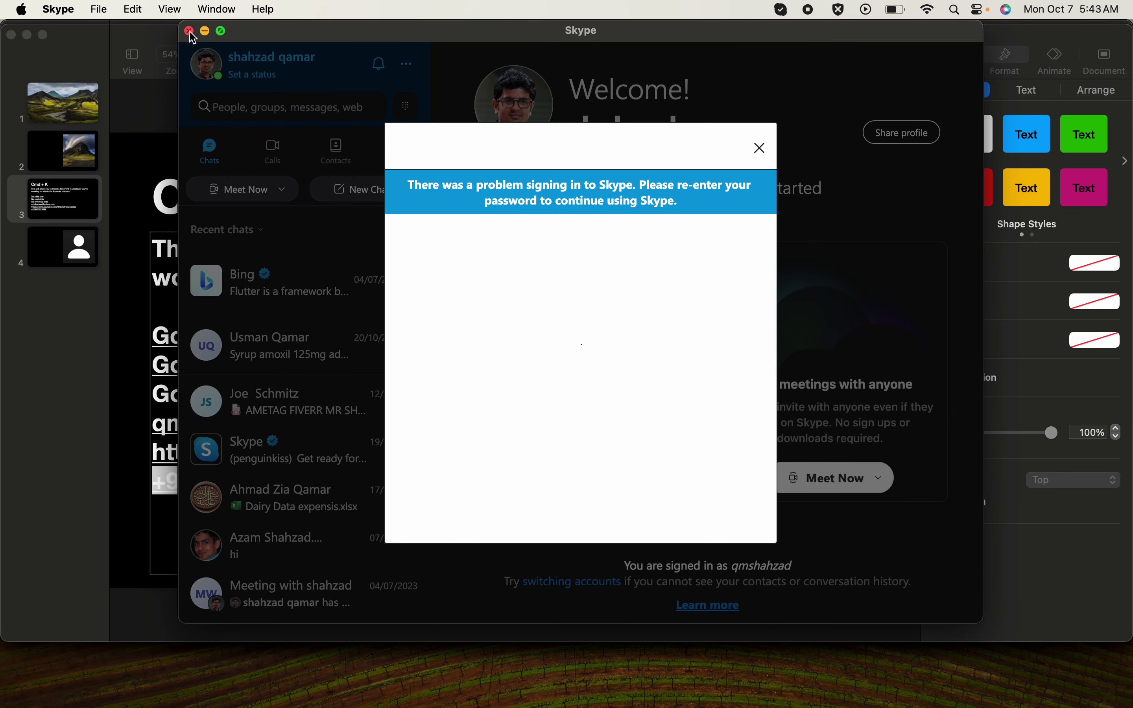
{"action": "left_click", "coordinate": [765, 149]}
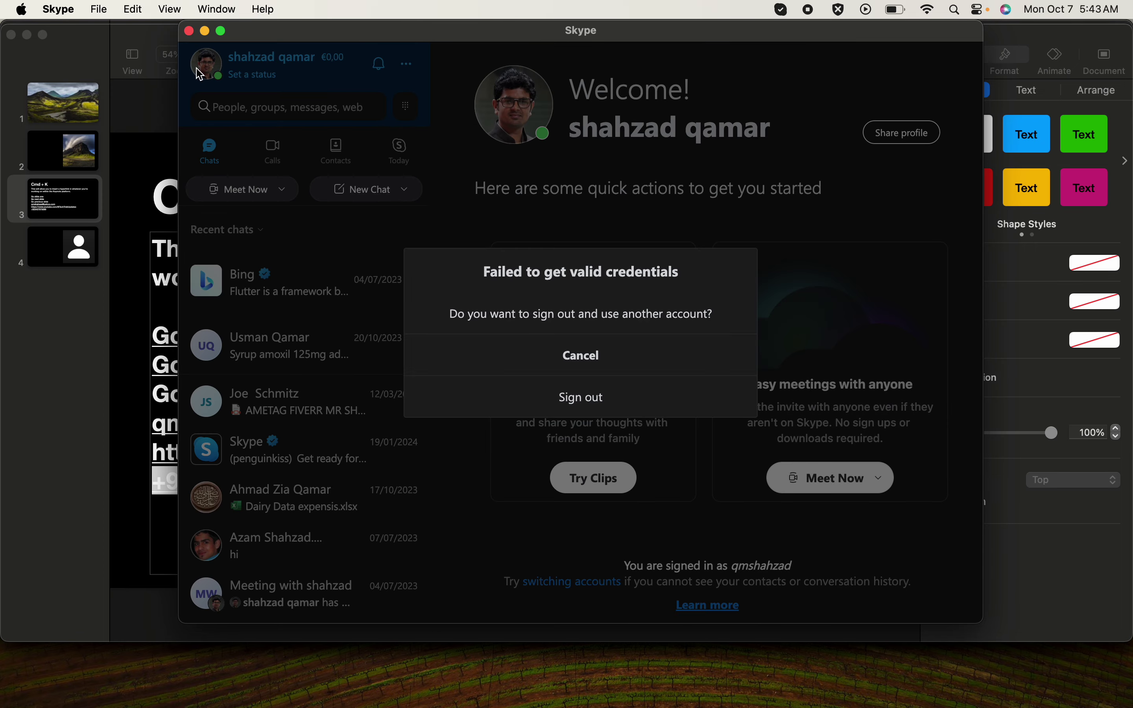
{"action": "left_click", "coordinate": [577, 362]}
{"action": "left_click", "coordinate": [190, 31]}
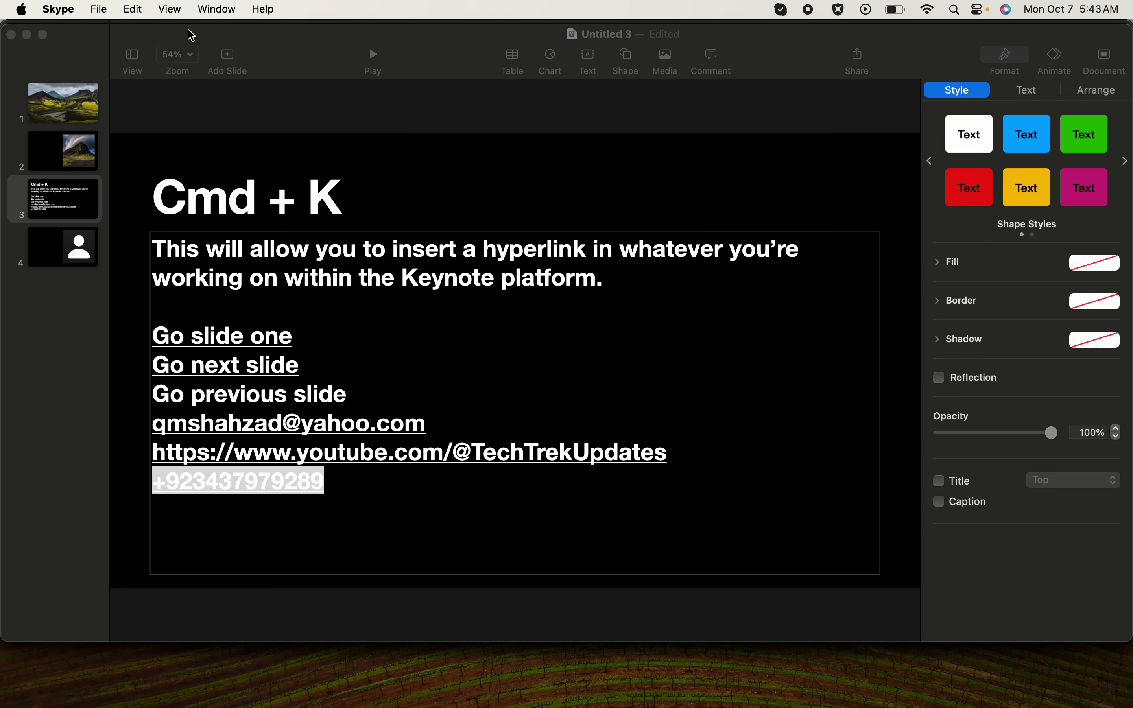